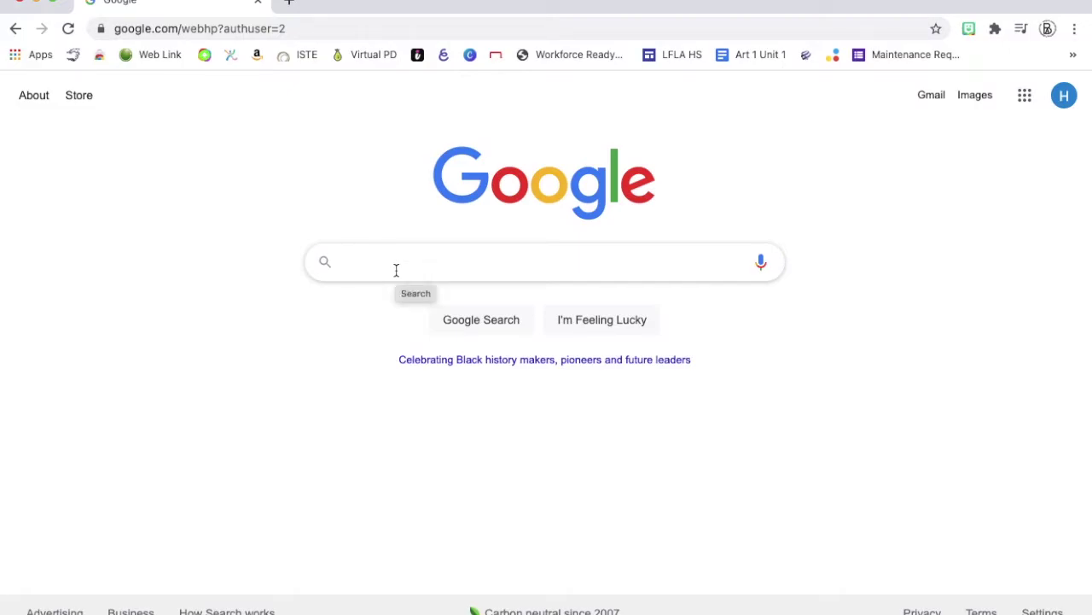
Search Google for 'sade' and browse the image results
type("sade")
key("Return")
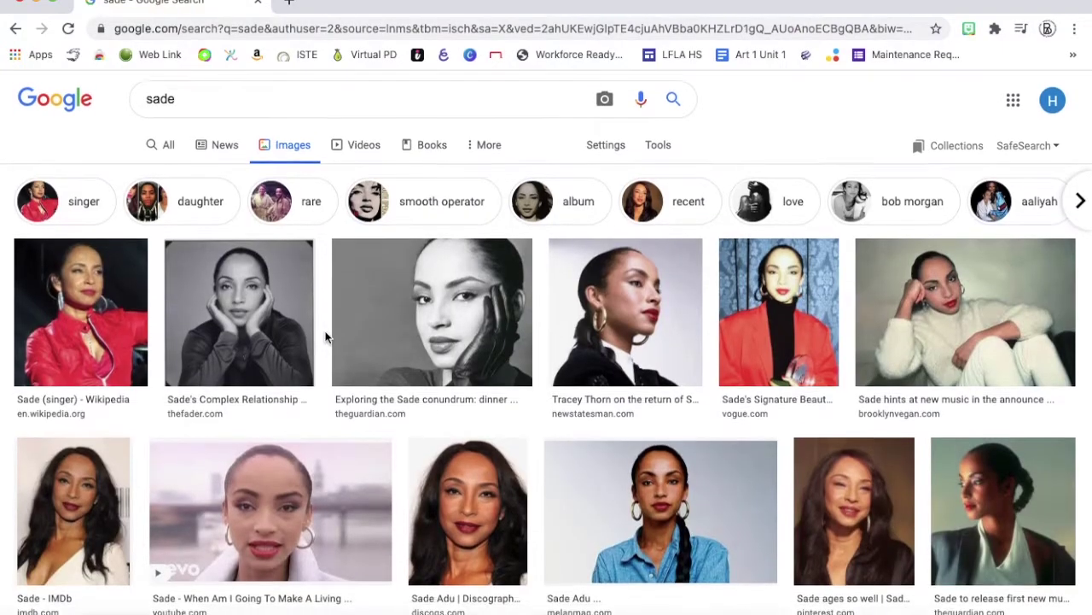
scroll(326, 338, "down", 3)
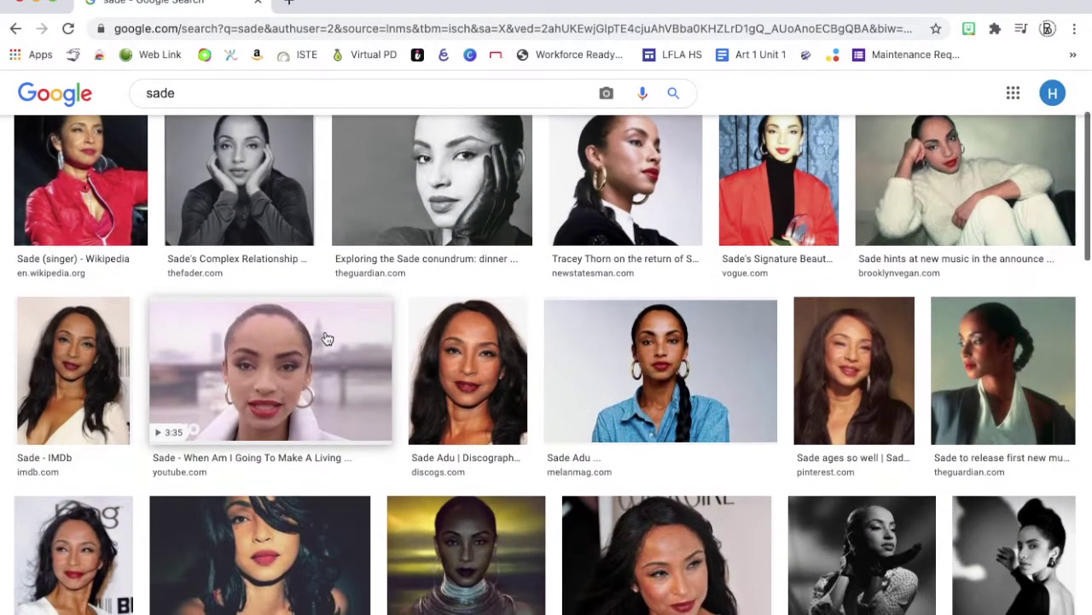
Enlarge the New Statesman profile portrait with gold hoop earrings in the preview panel
left_click(615, 205)
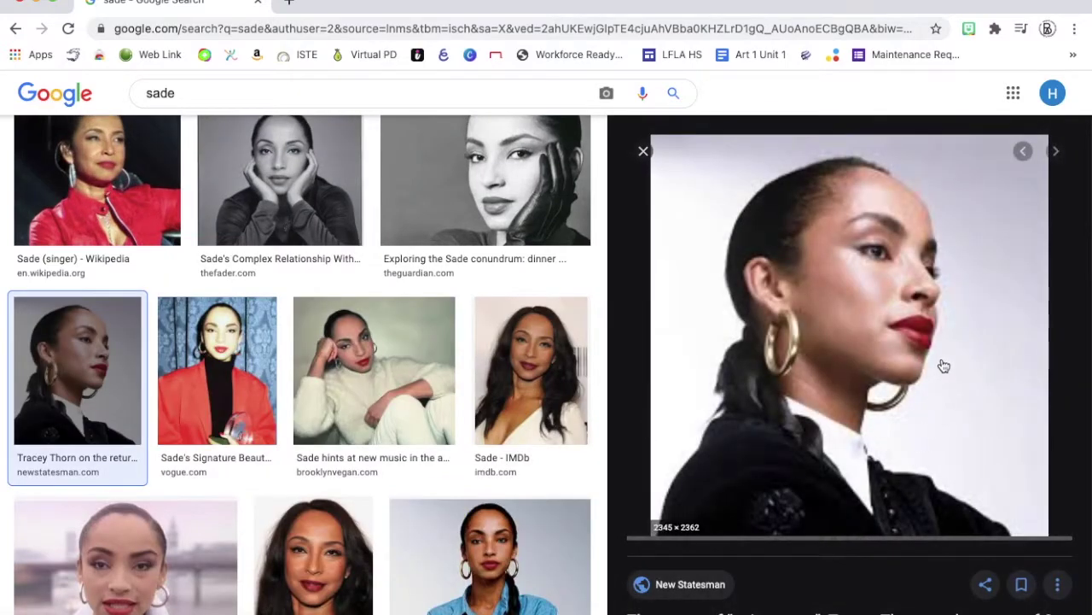
scroll(552, 418, "down", 1)
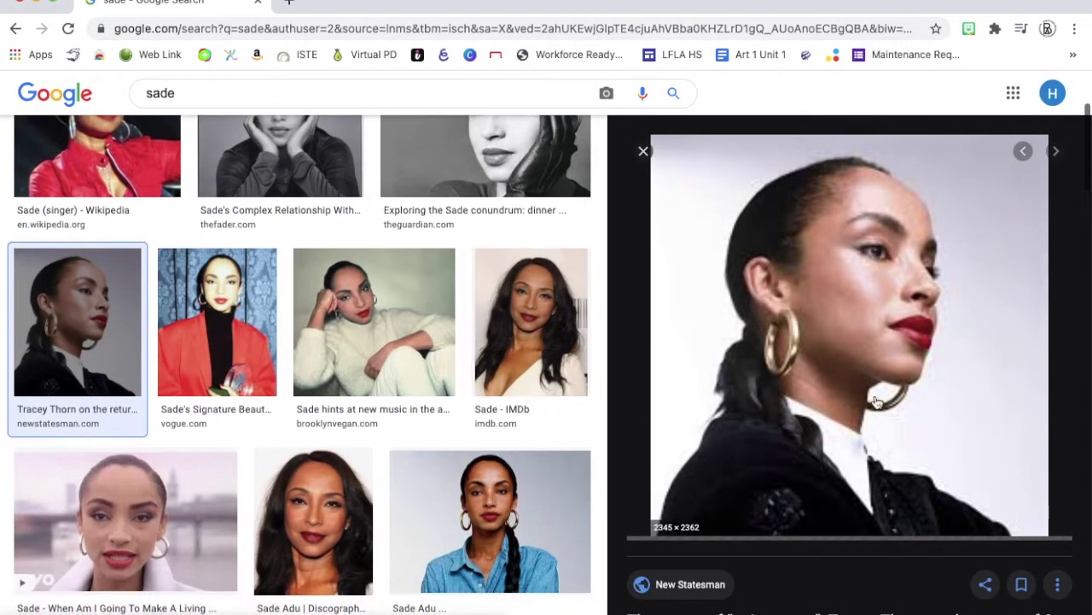
scroll(881, 388, "down", 2)
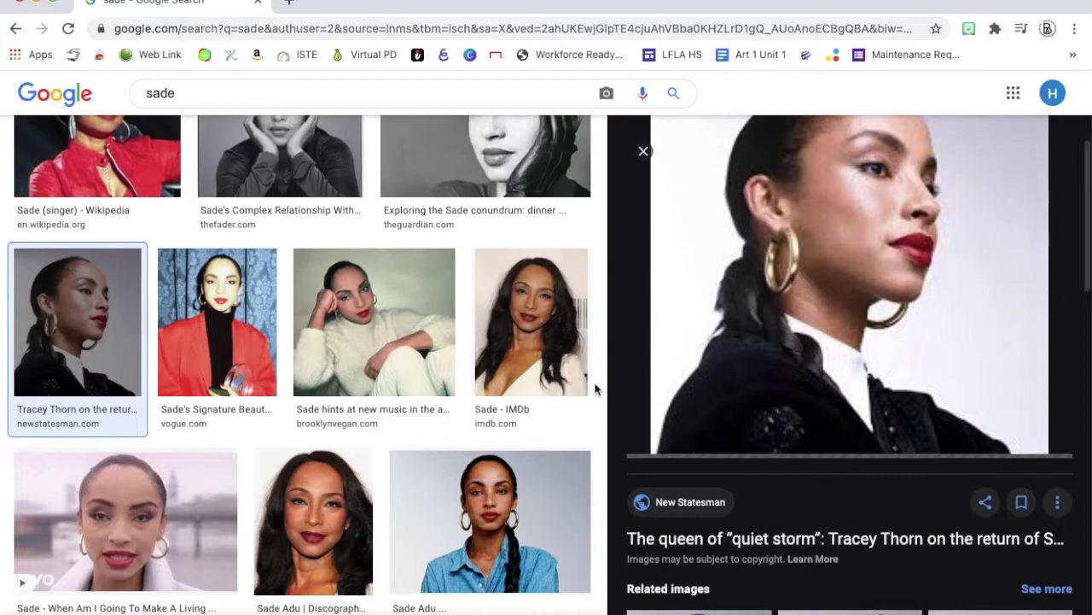
scroll(595, 385, "up", 3)
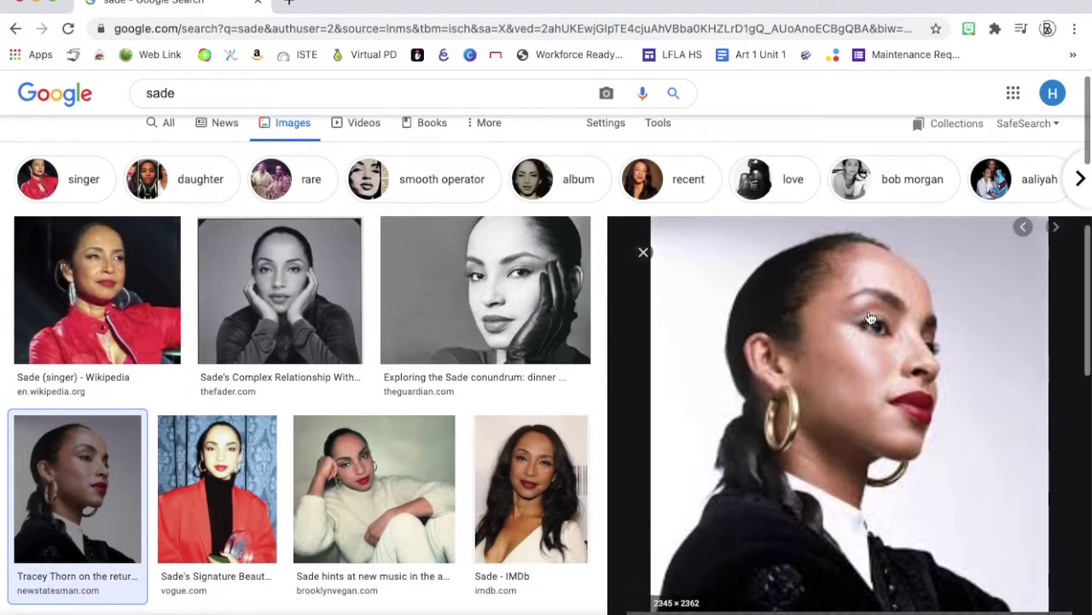
scroll(471, 137, "up", 1)
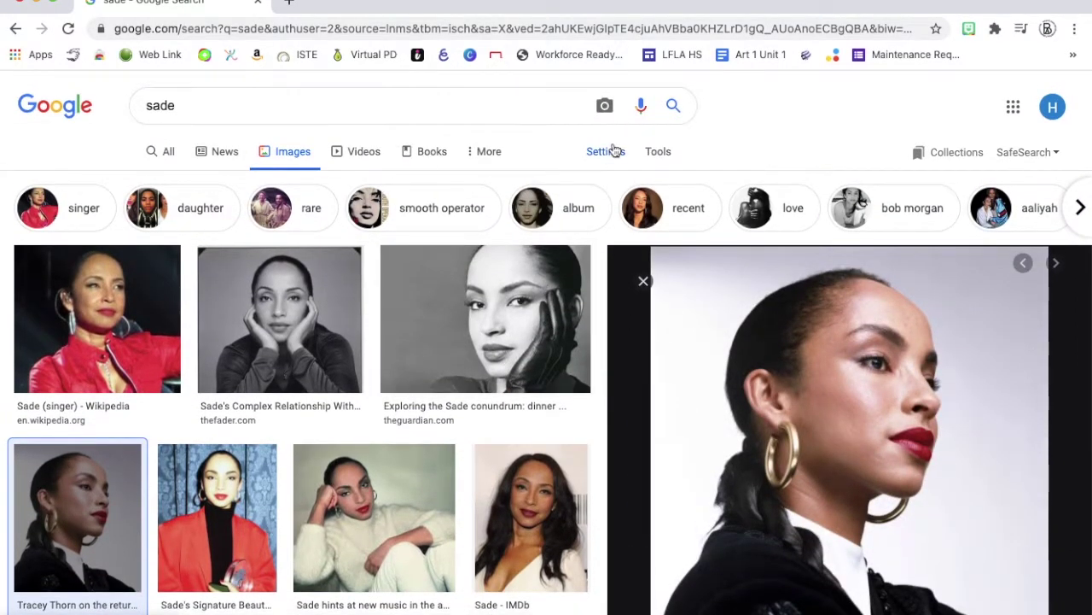
Filter the 'sade' image results to Large size, browse them, and return to the top
left_click(658, 151)
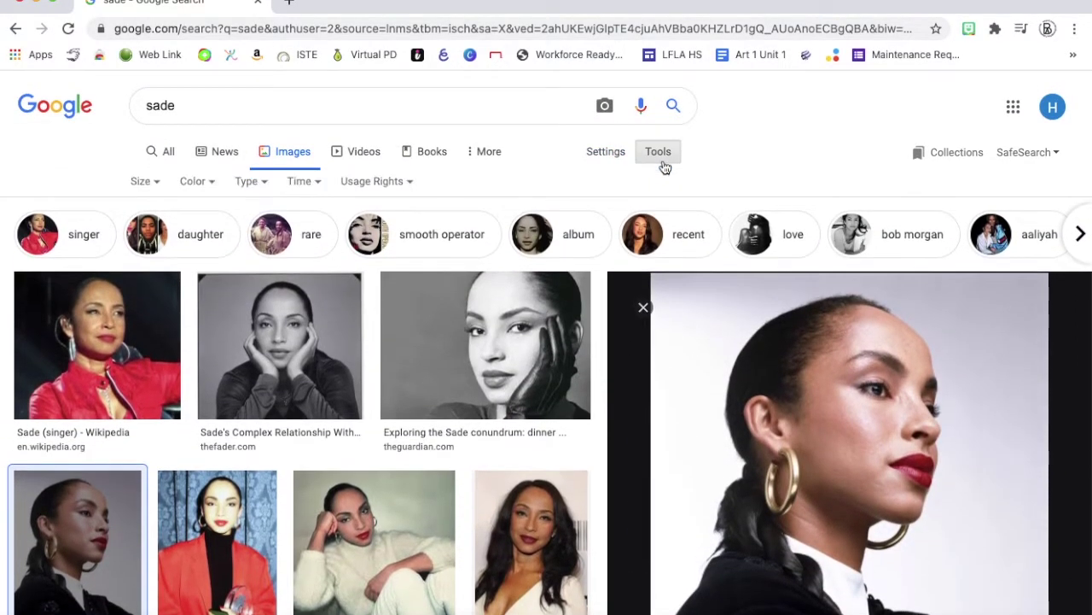
left_click(158, 184)
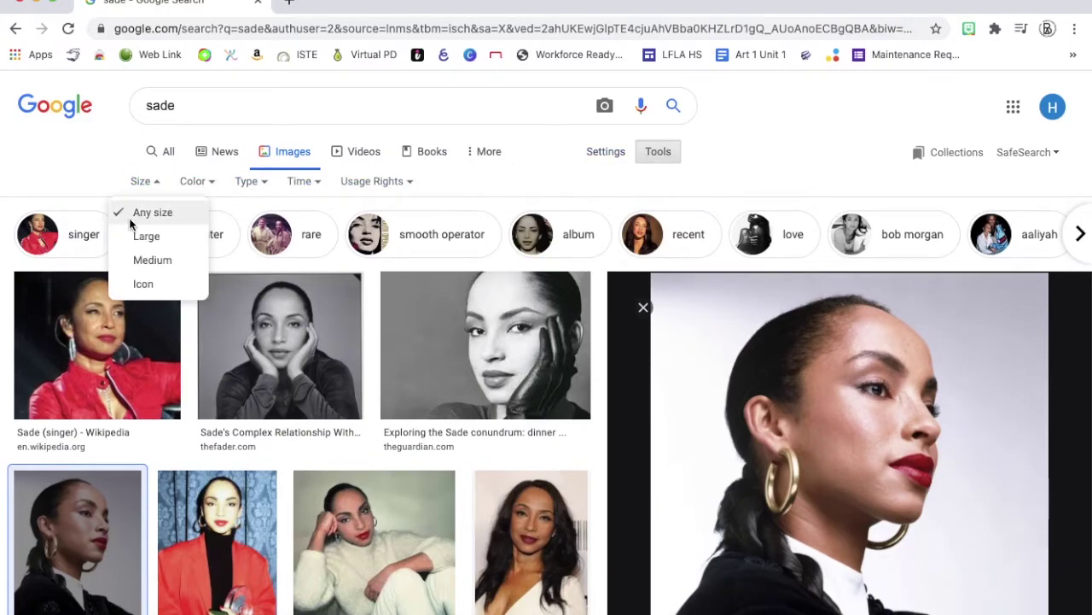
left_click(149, 236)
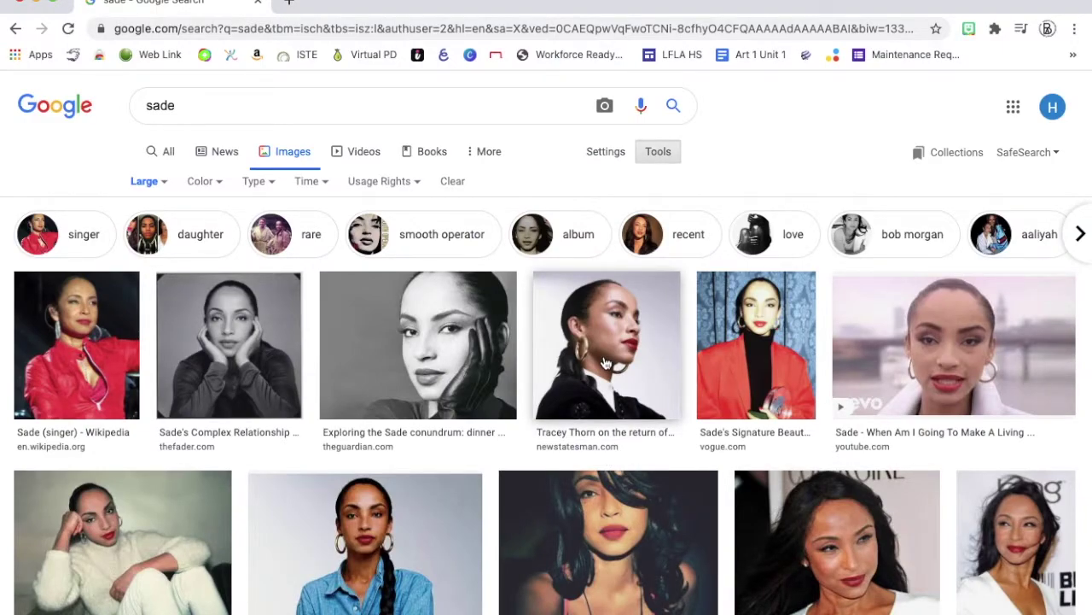
scroll(604, 362, "down", 8)
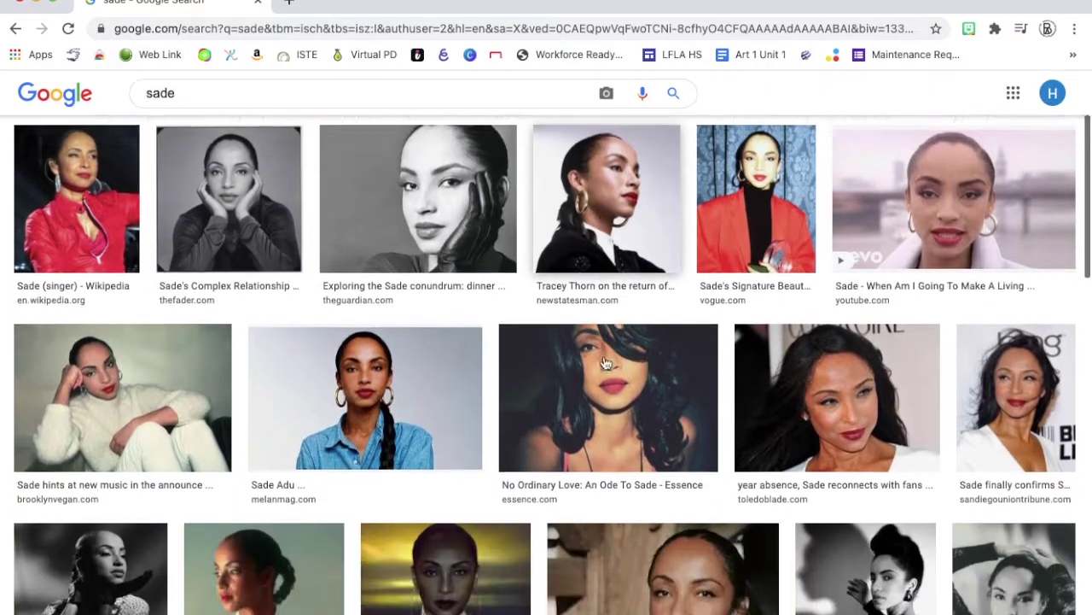
scroll(603, 355, "down", 7)
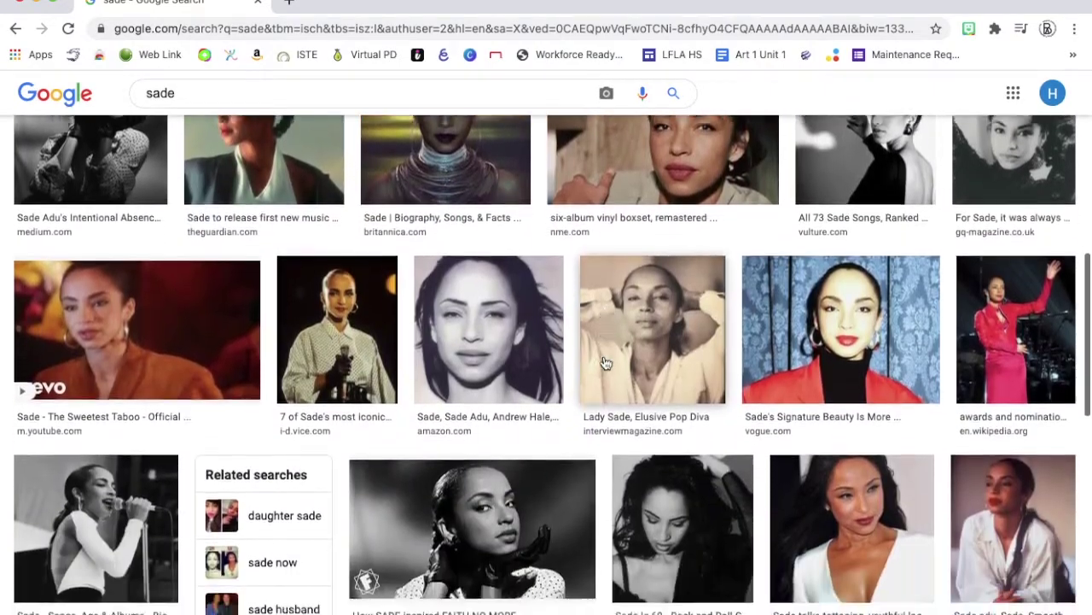
scroll(604, 355, "down", 8)
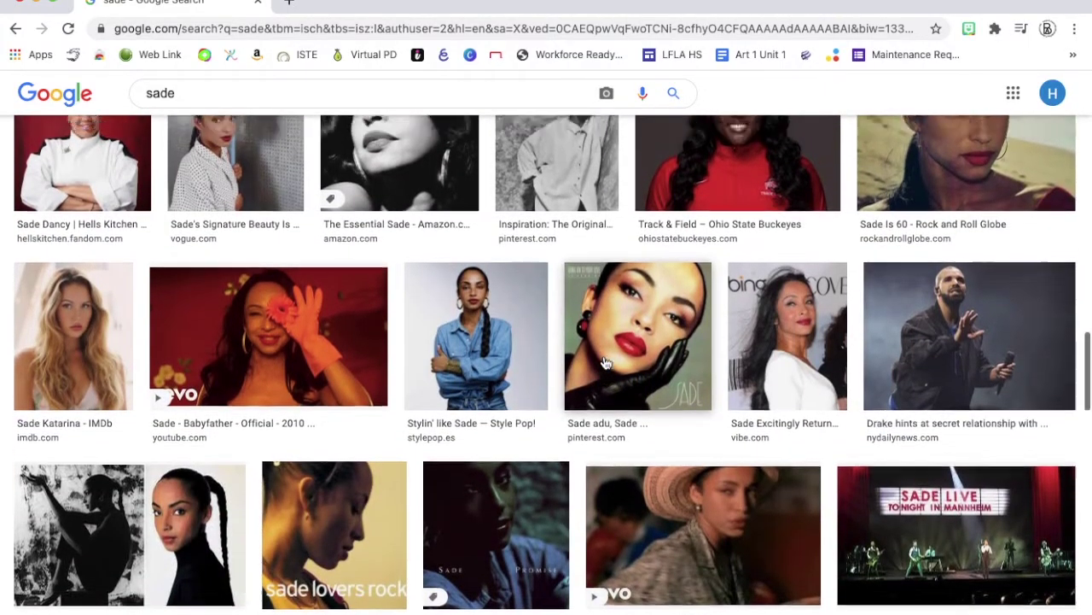
key("Home")
Open the 2345 × 2362 New Statesman portrait in the side preview panel
left_click(633, 408)
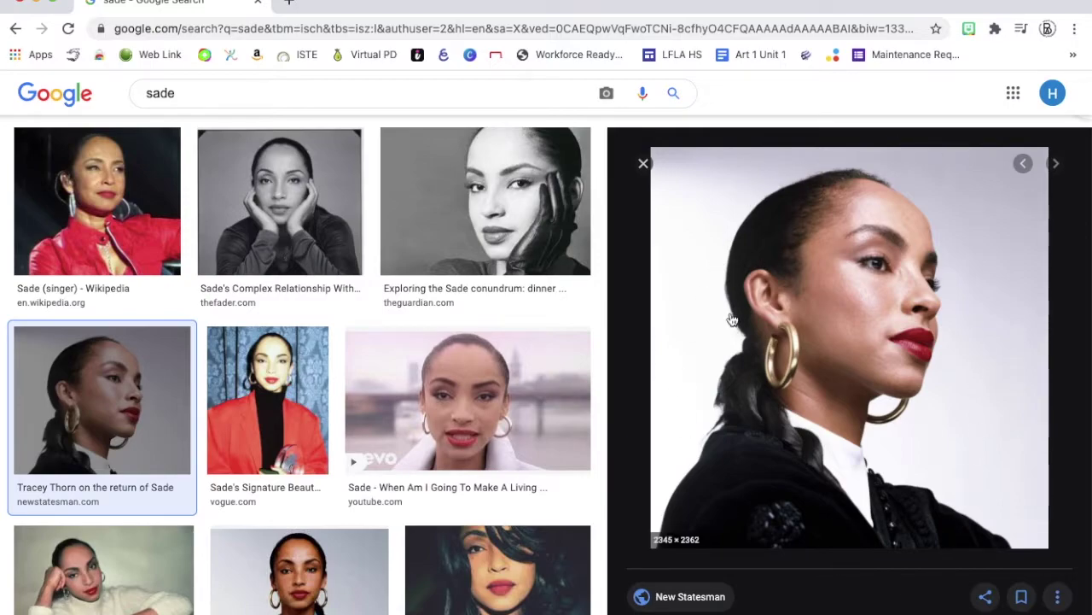
Save the previewed portrait to Downloads as 2018_12_sade.jpg
right_click(817, 278)
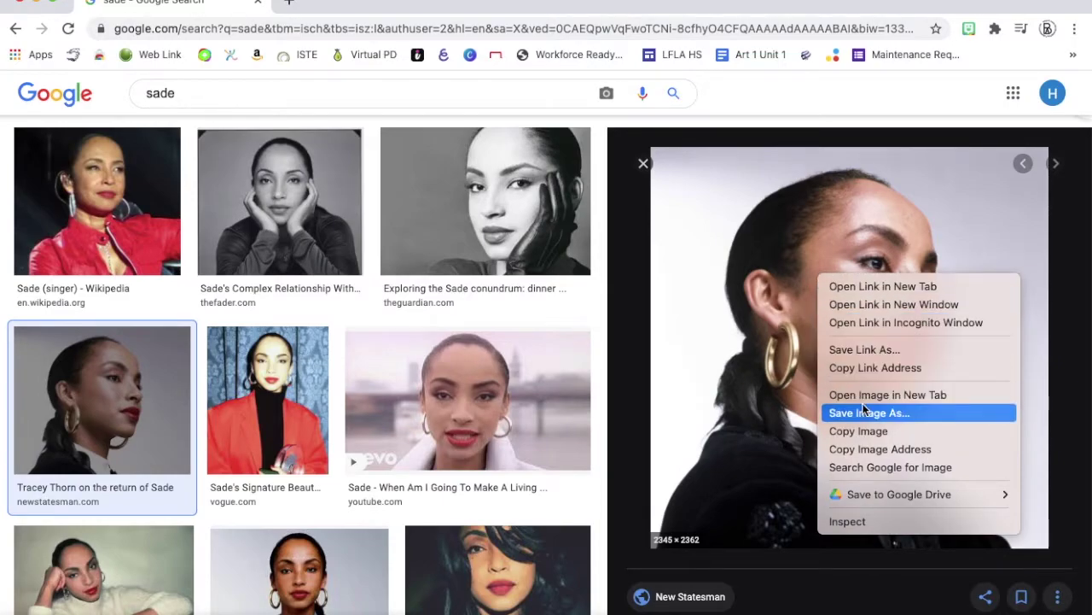
left_click(866, 412)
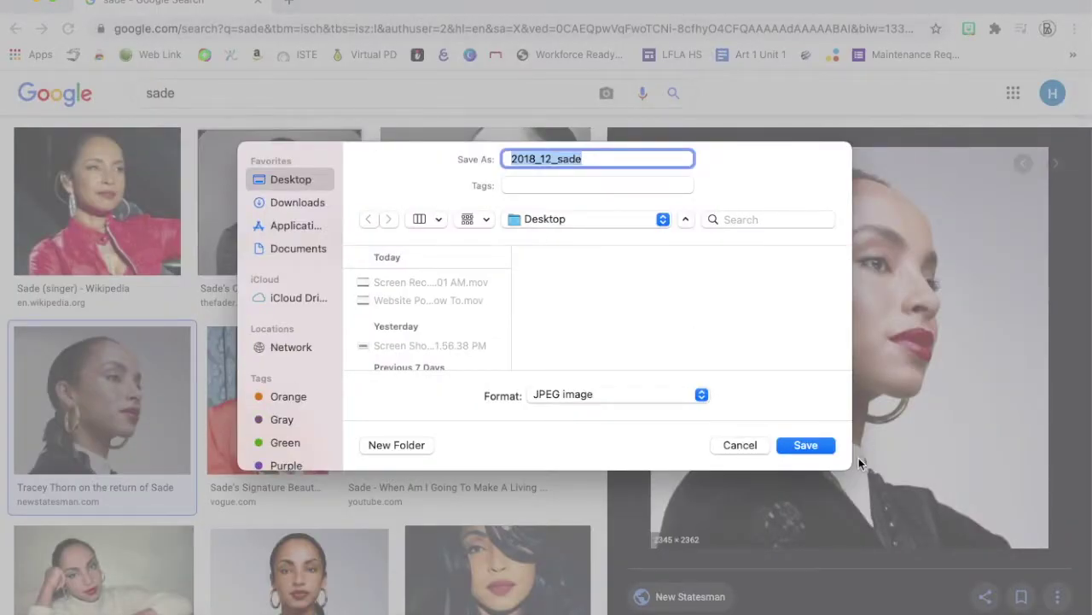
left_click(264, 202)
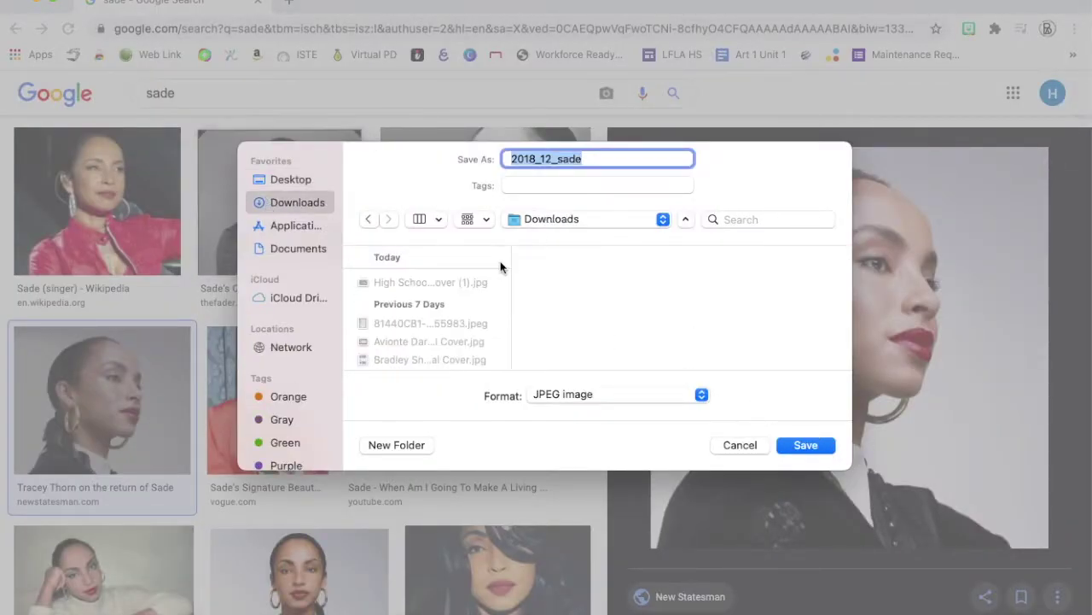
left_click(806, 444)
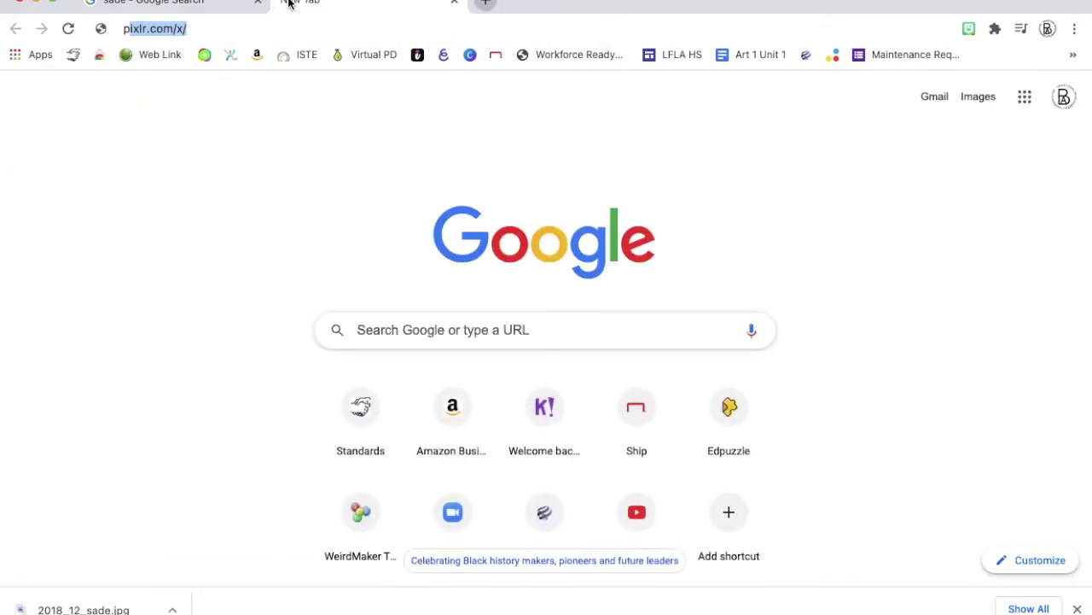
Load pixlr.com/e, the Pixlr E editor, in the new tab
key("BackSpace")
type("xl")
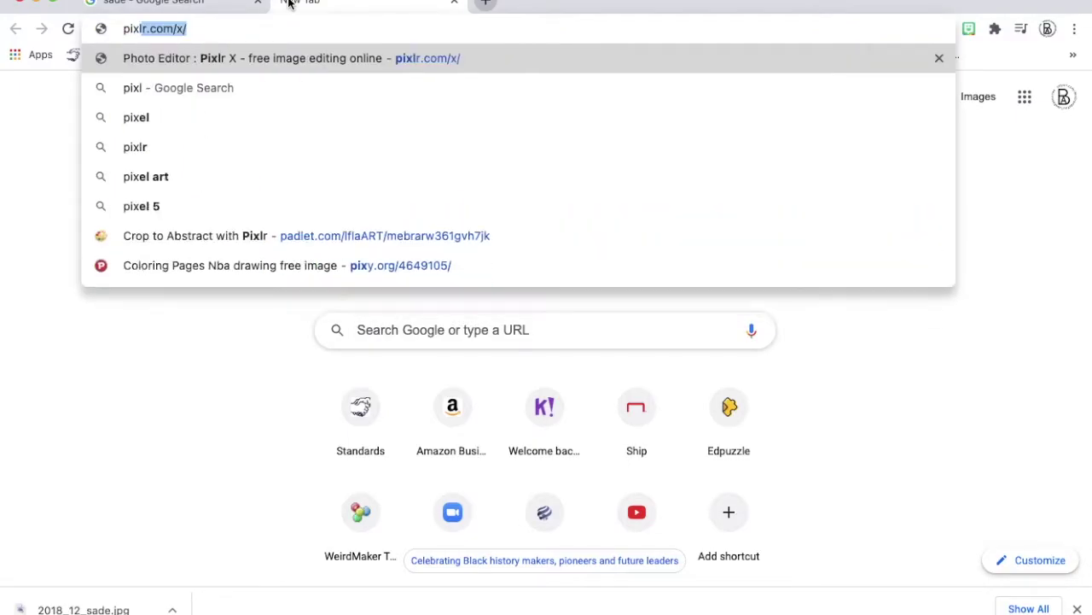
type("r.com/")
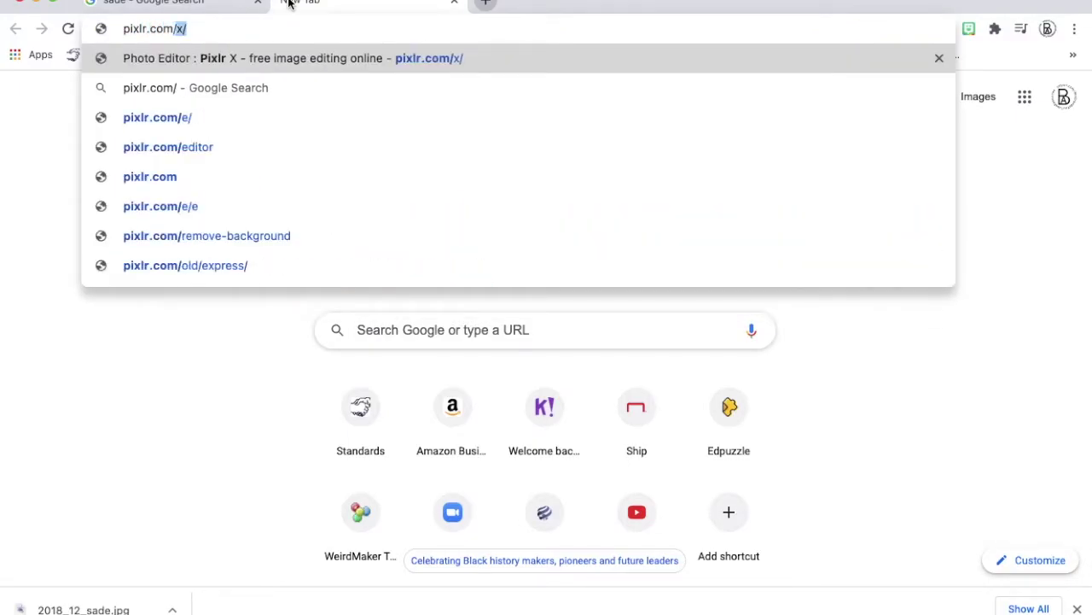
type("e")
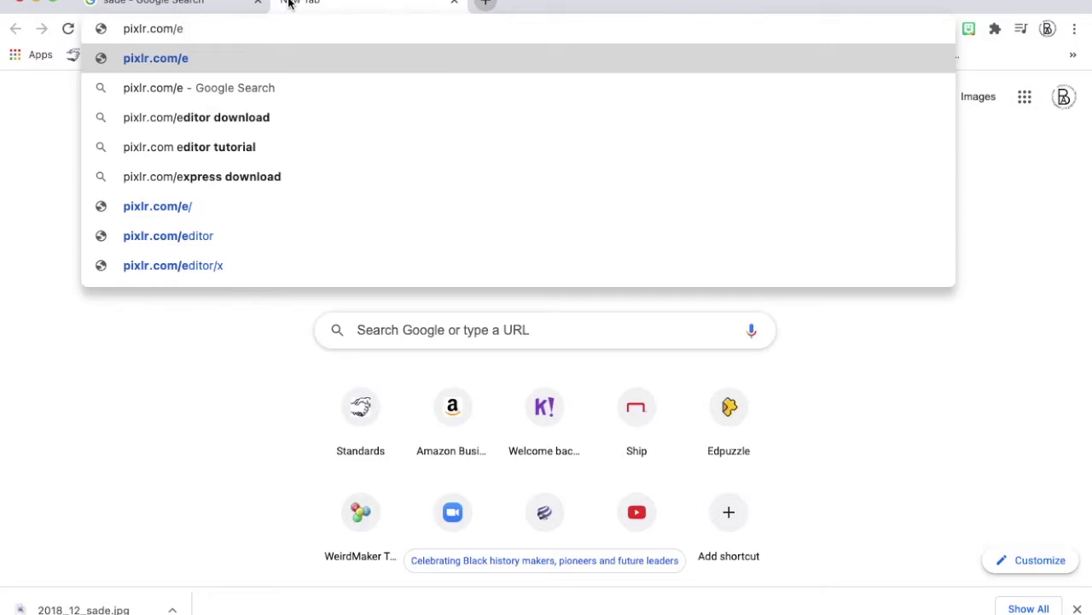
key("Return")
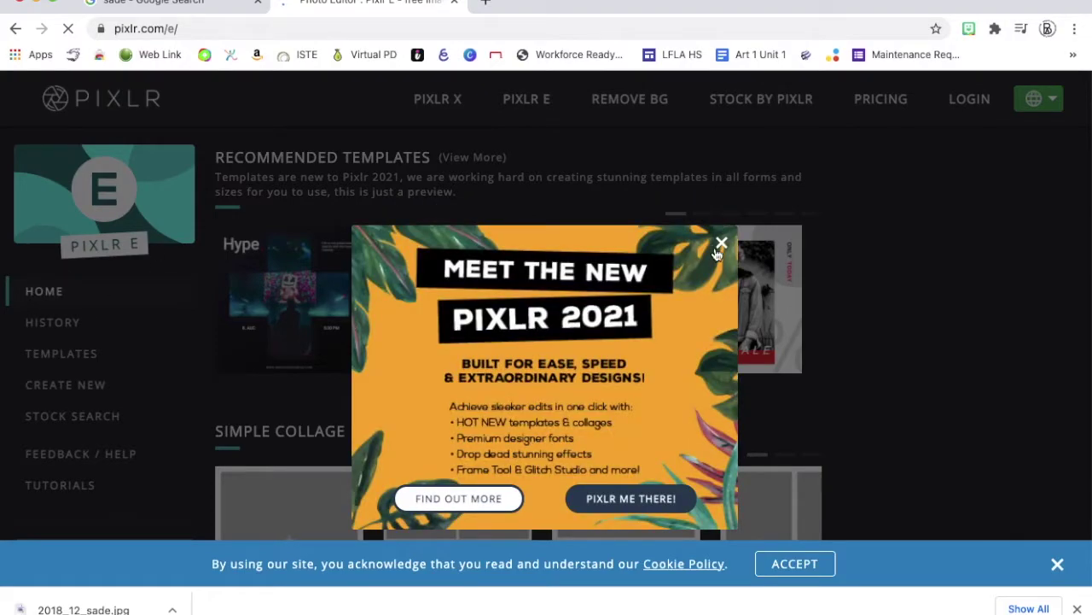
Dismiss the Pixlr 2021 promotion popup and the cookie notice
left_click(721, 244)
left_click(1057, 564)
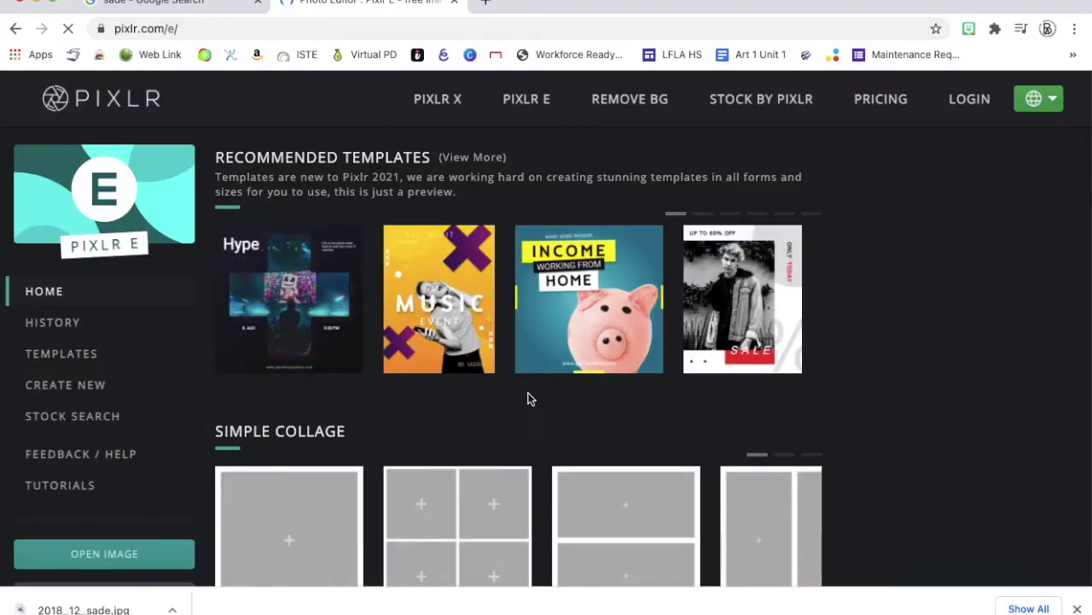
scroll(117, 432, "down", 2)
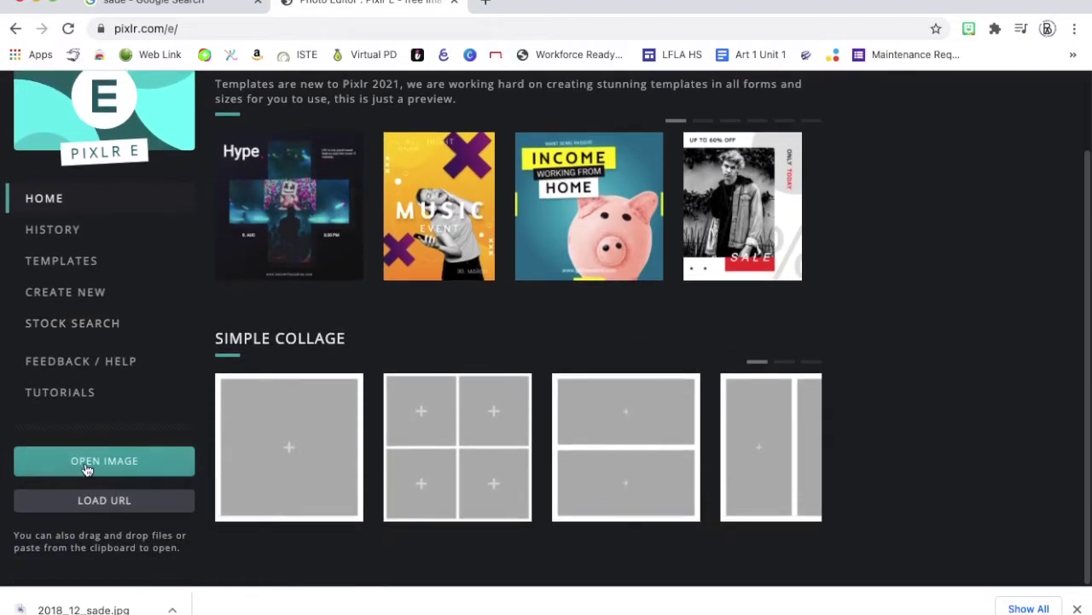
scroll(103, 452, "up", 2)
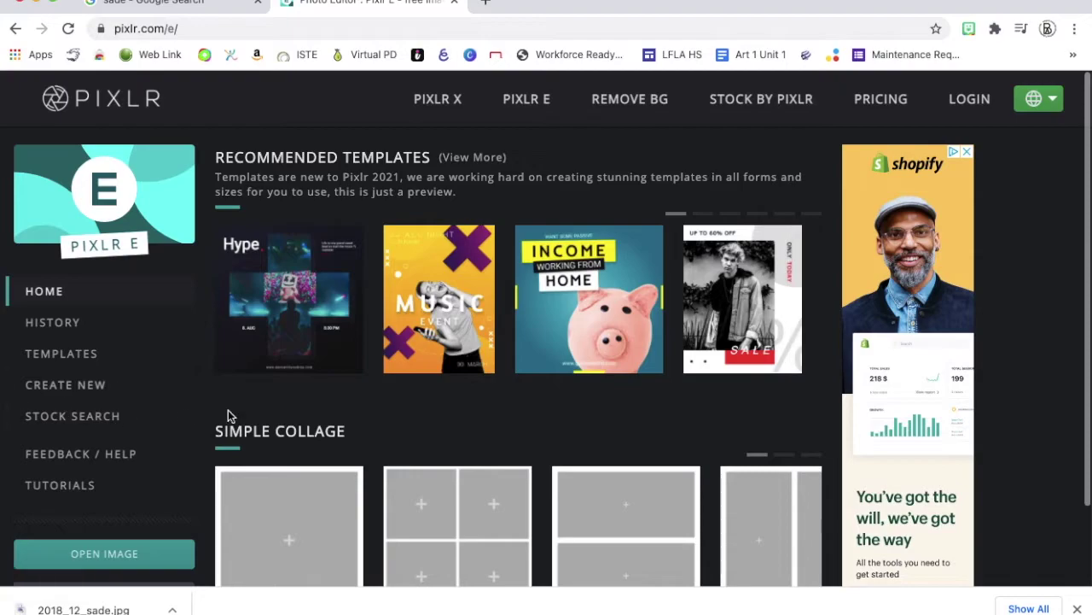
scroll(227, 413, "down", 2)
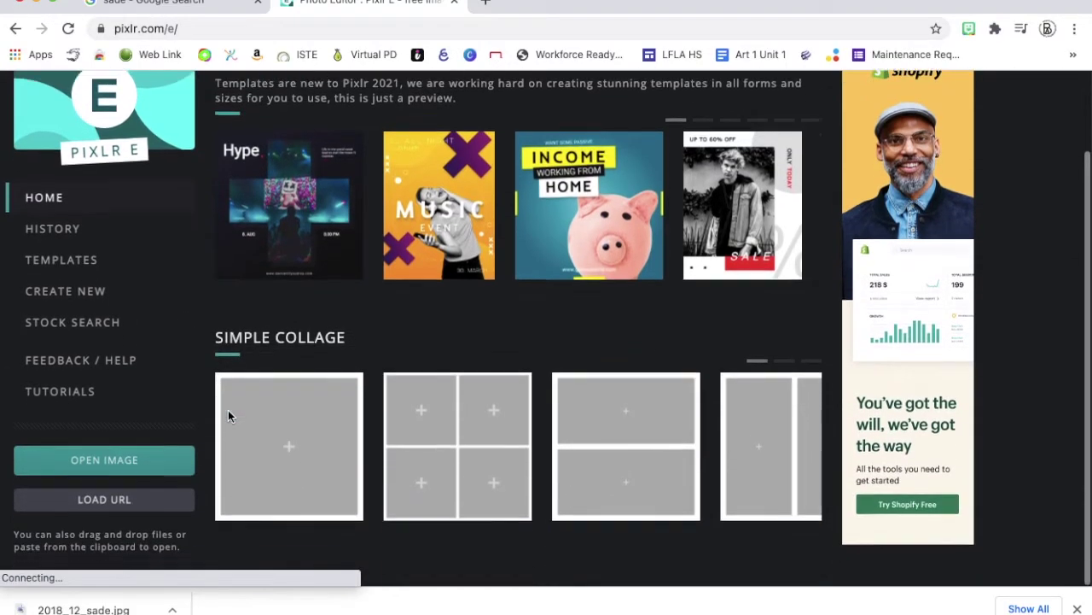
Open 2018_12_sade.jpg from the computer in the Pixlr E editor
left_click(96, 461)
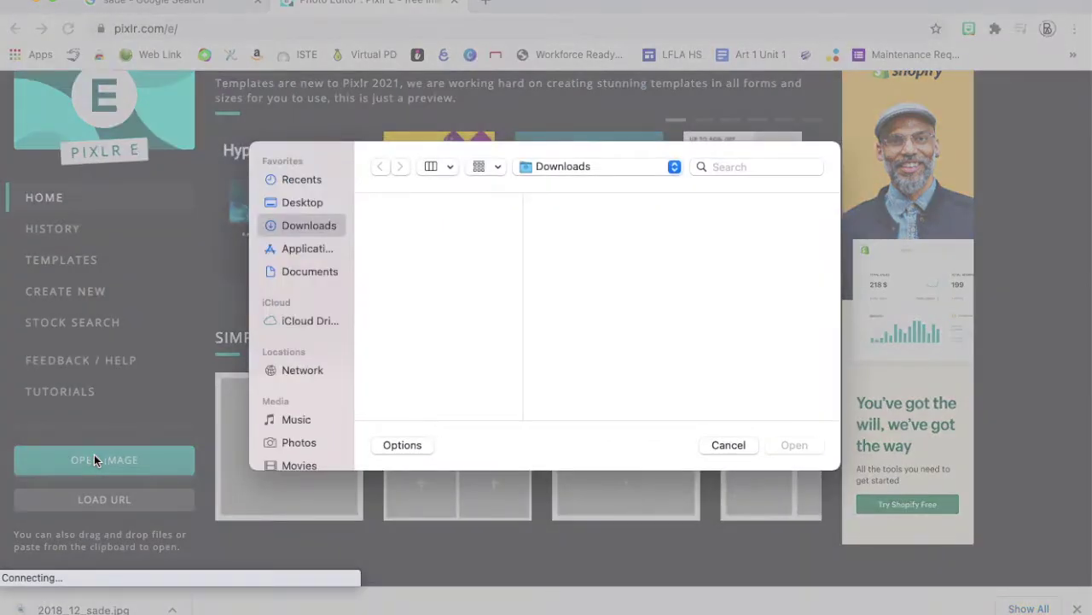
left_click(410, 231)
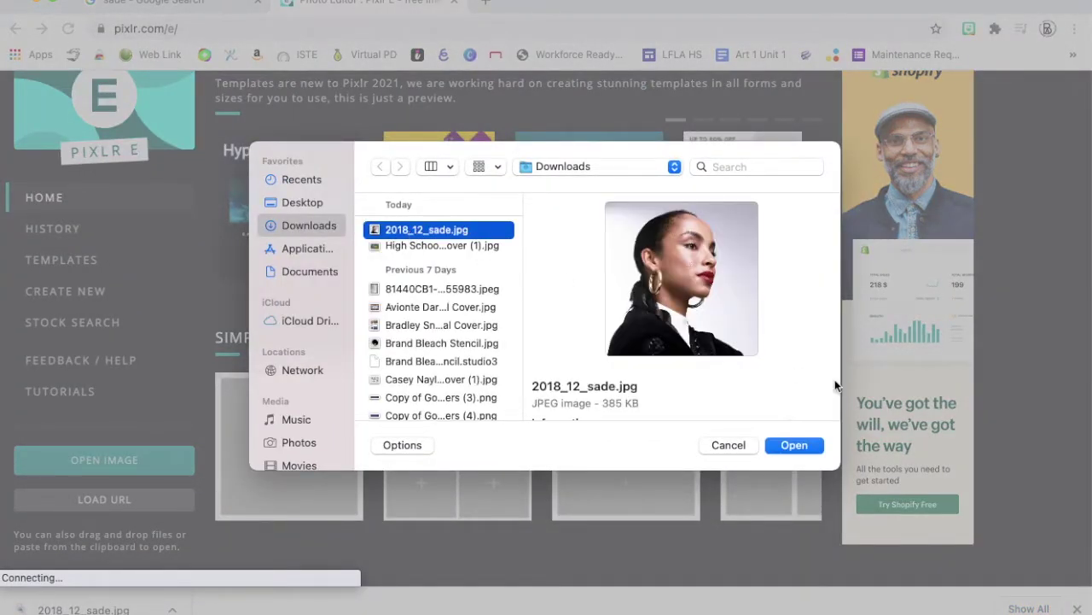
left_click(802, 449)
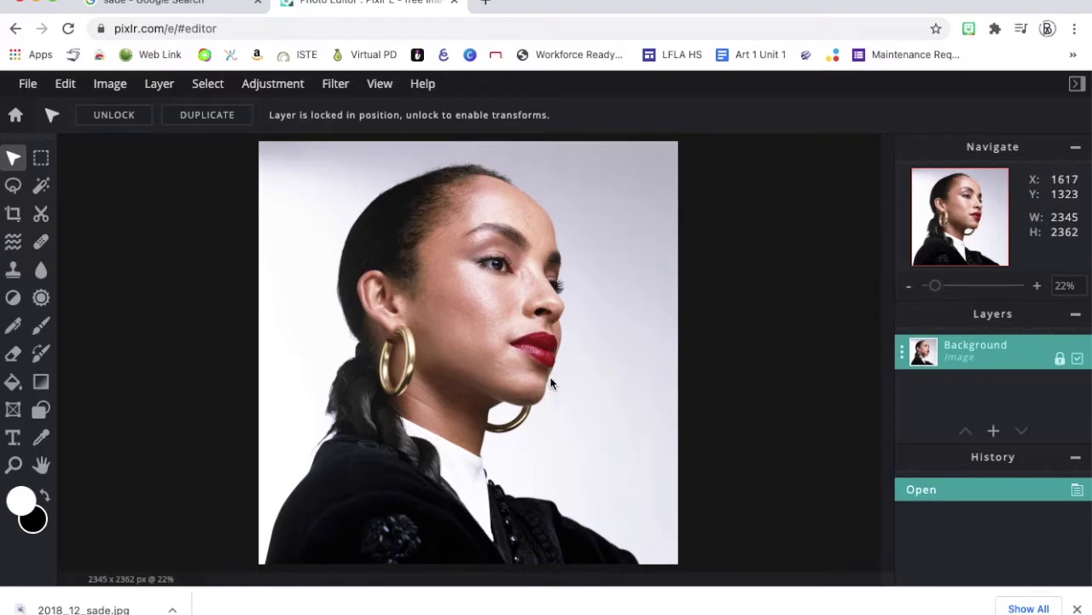
Convert the portrait to black and white with Auto B&W, then bring up Levels
left_click(110, 85)
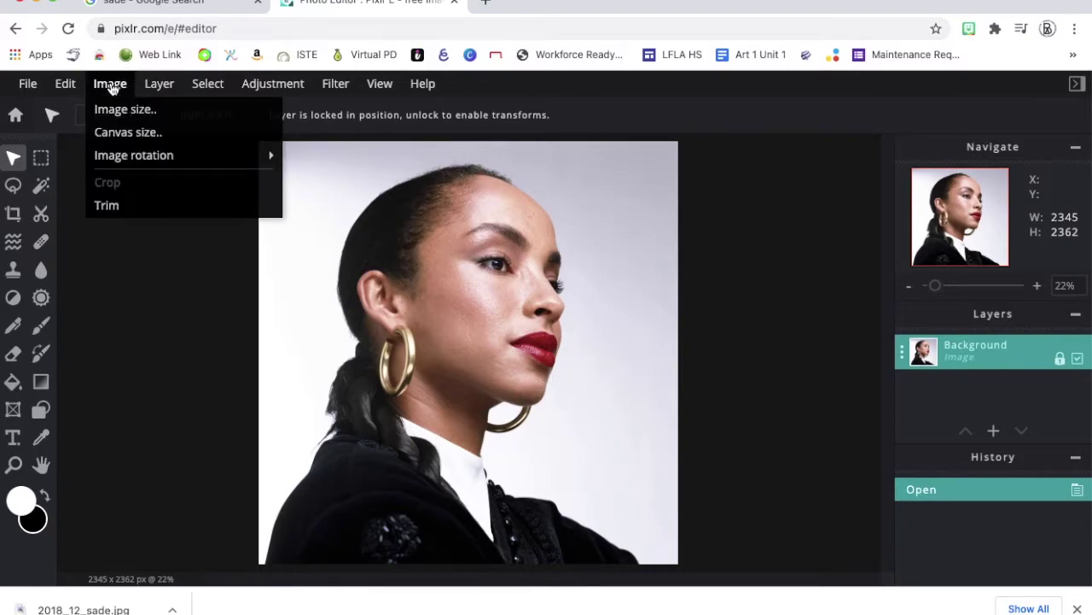
mouse_move(169, 95)
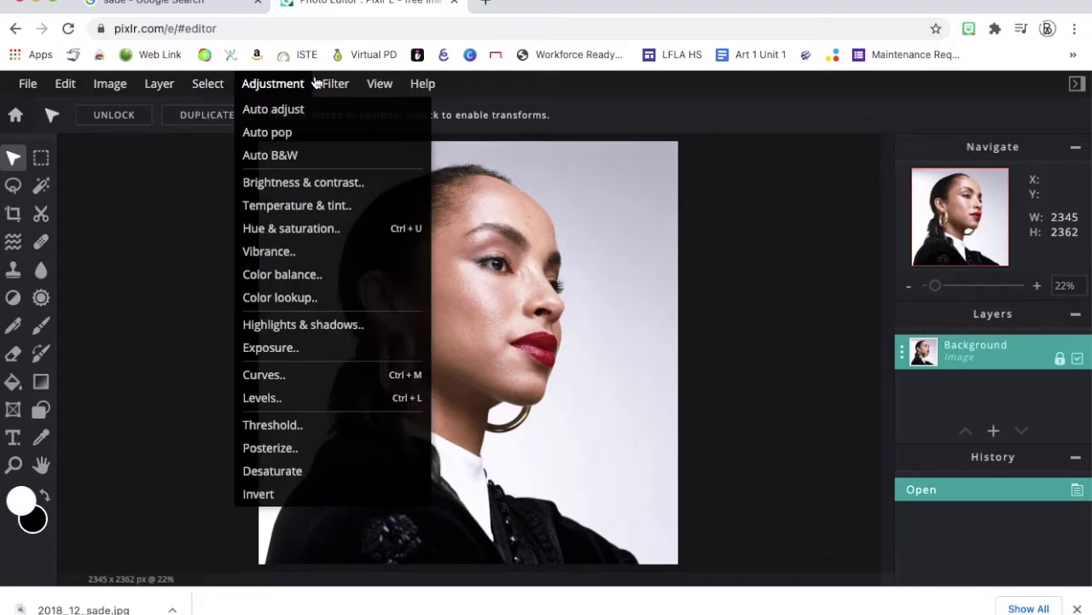
mouse_move(290, 88)
left_click(287, 158)
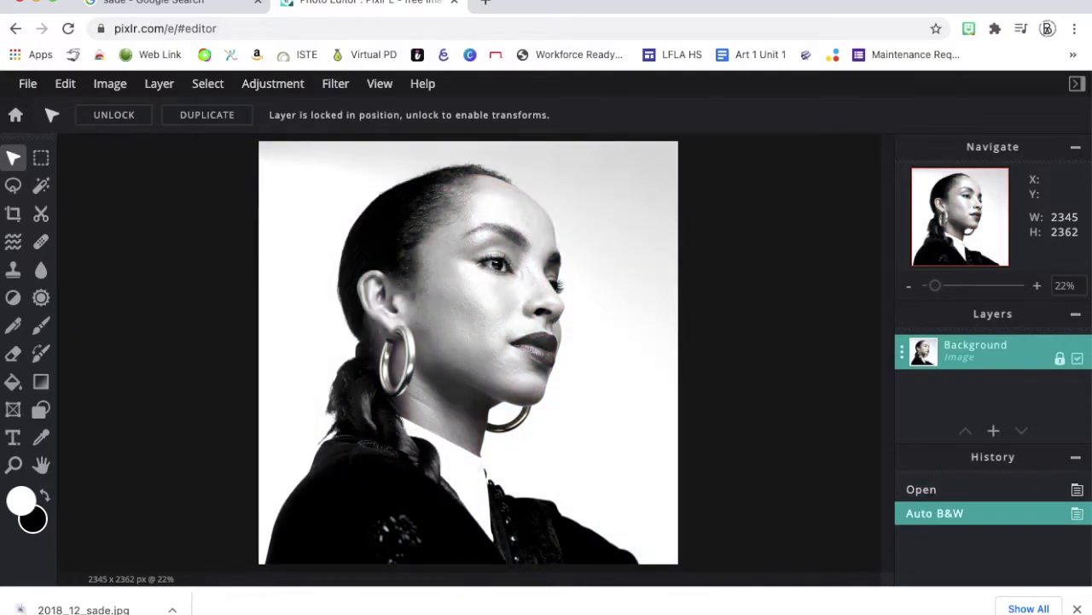
left_click(269, 81)
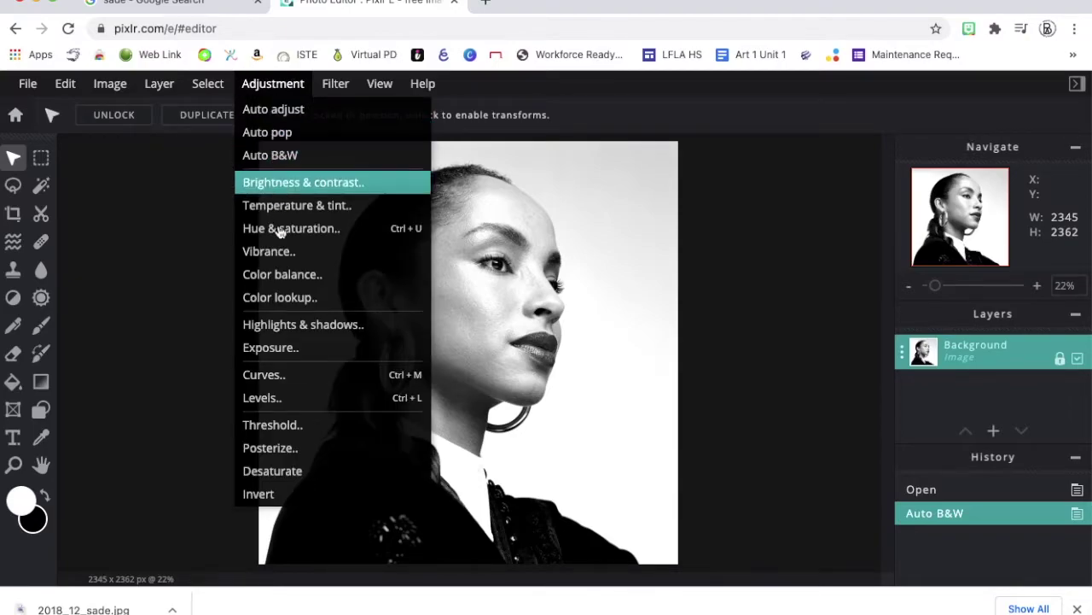
left_click(277, 400)
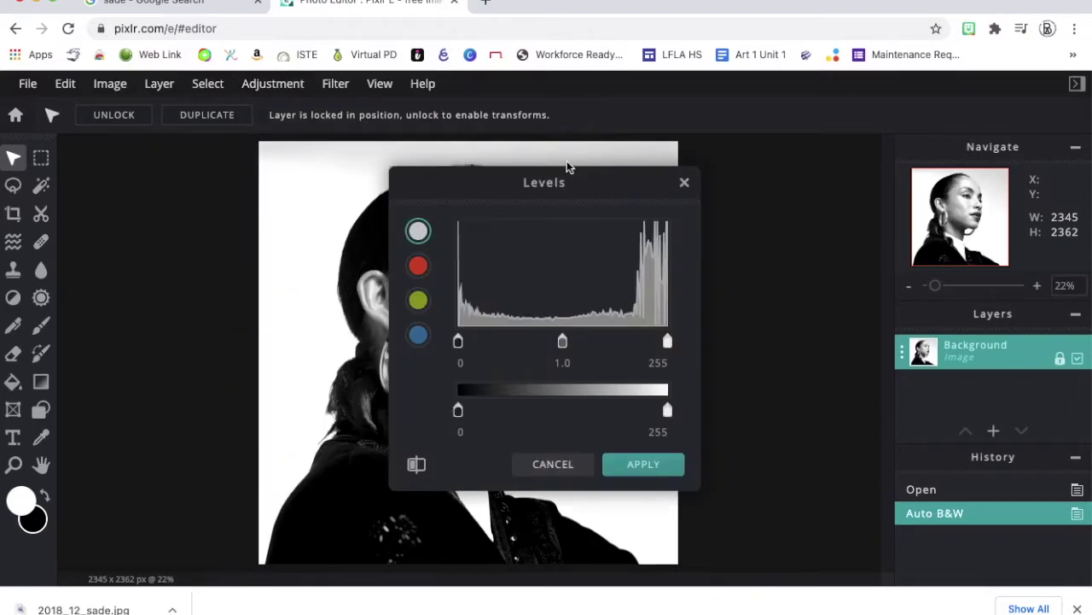
Move the Levels panel aside, set the midtone to 2.4, and apply it
left_click_drag(587, 182, 876, 140)
left_click_drag(851, 299, 876, 300)
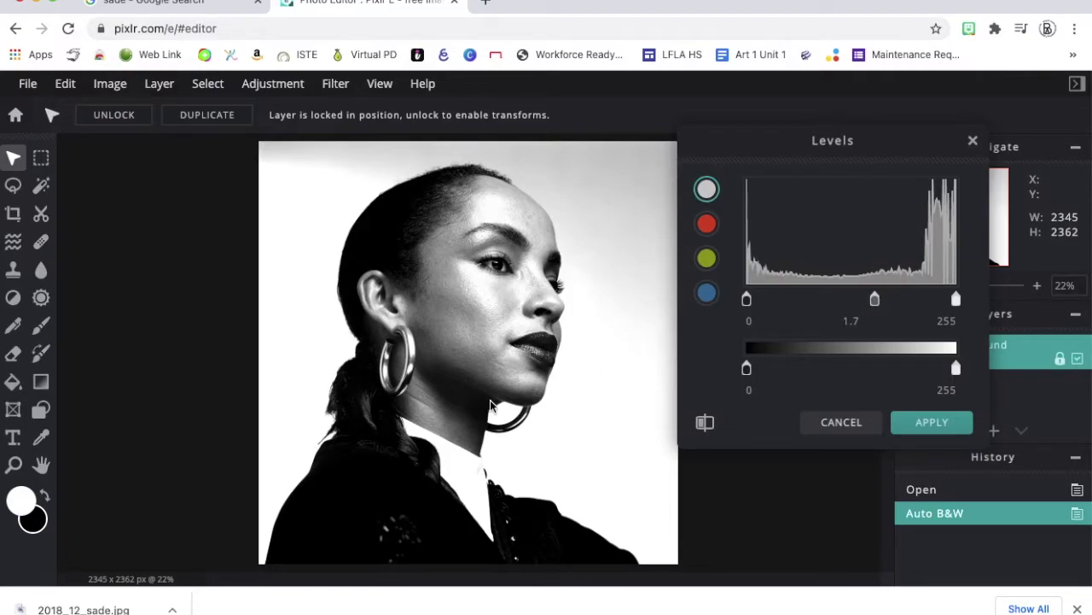
left_click_drag(876, 300, 888, 307)
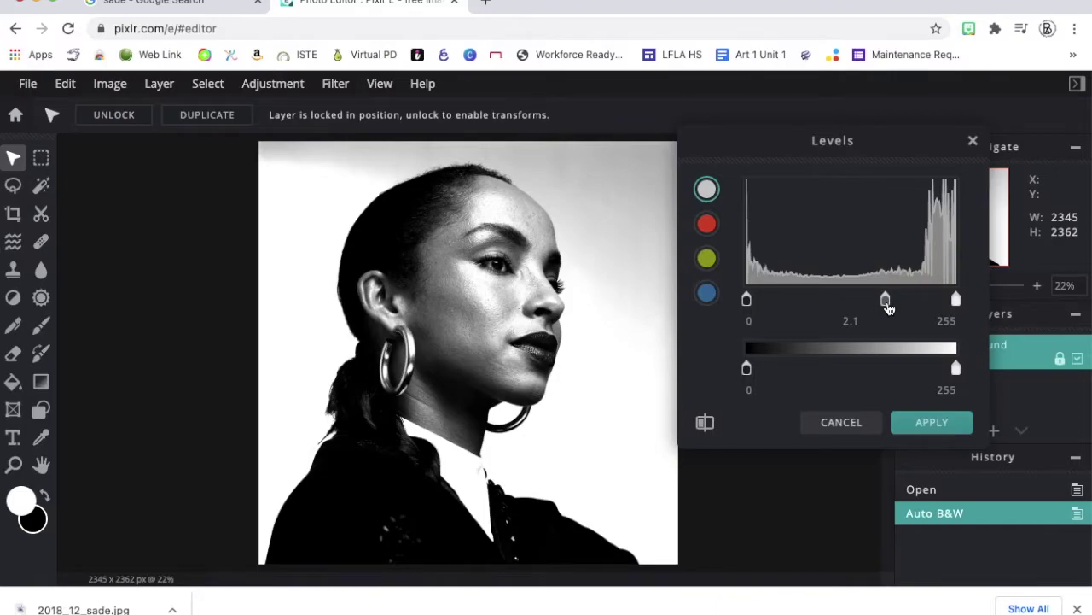
left_click_drag(889, 308, 895, 306)
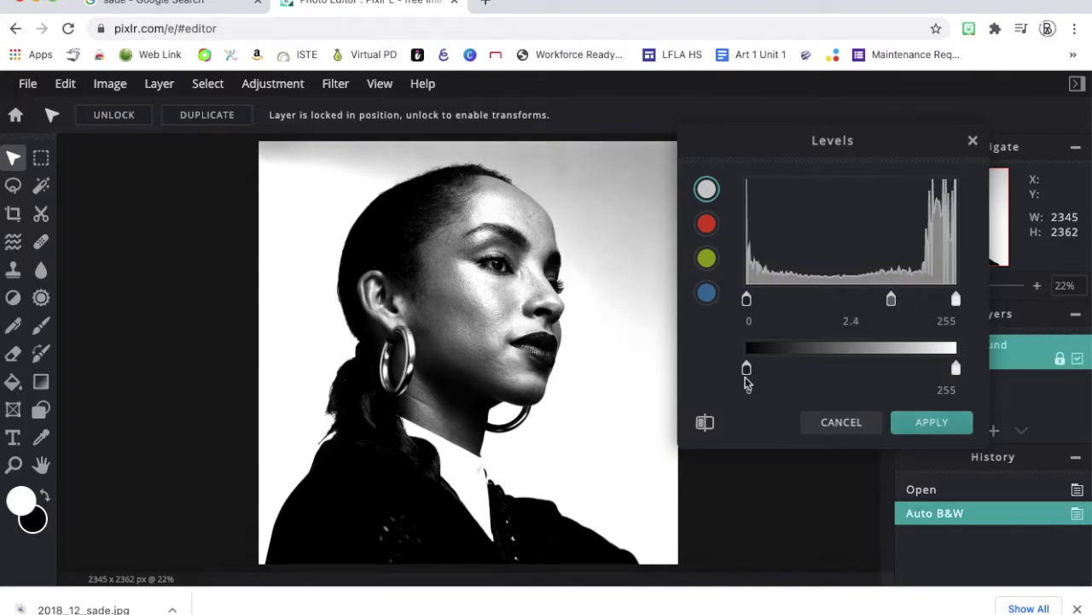
left_click(912, 425)
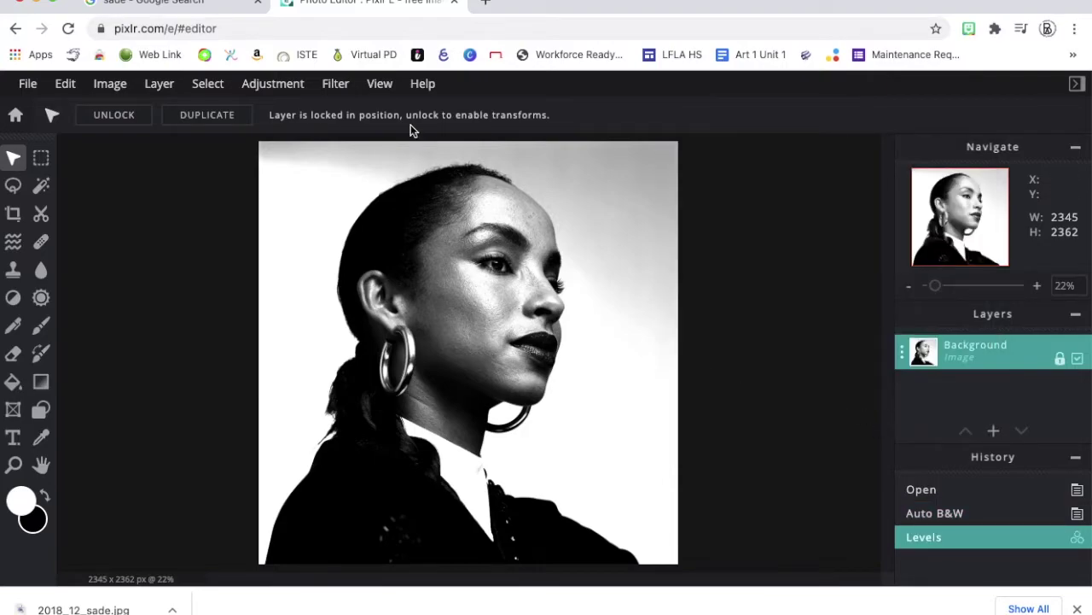
left_click(281, 89)
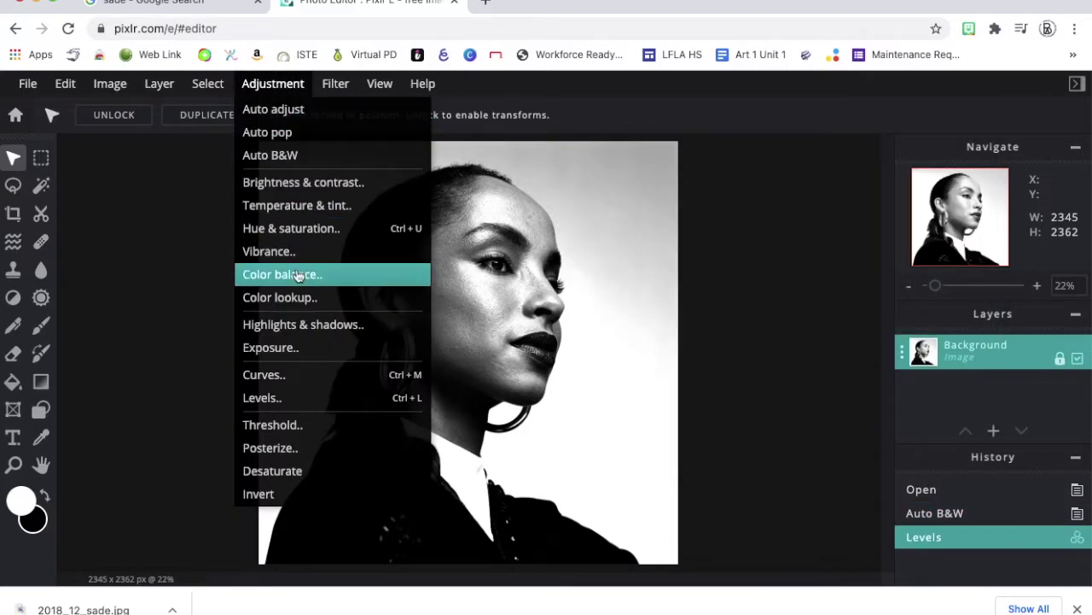
left_click(288, 424)
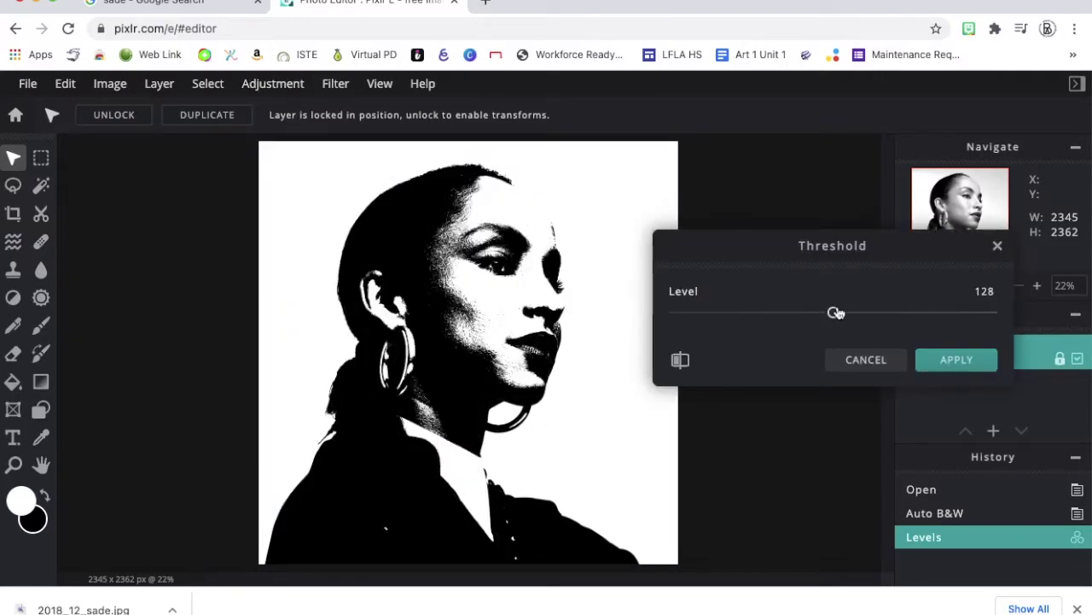
left_click_drag(836, 312, 759, 317)
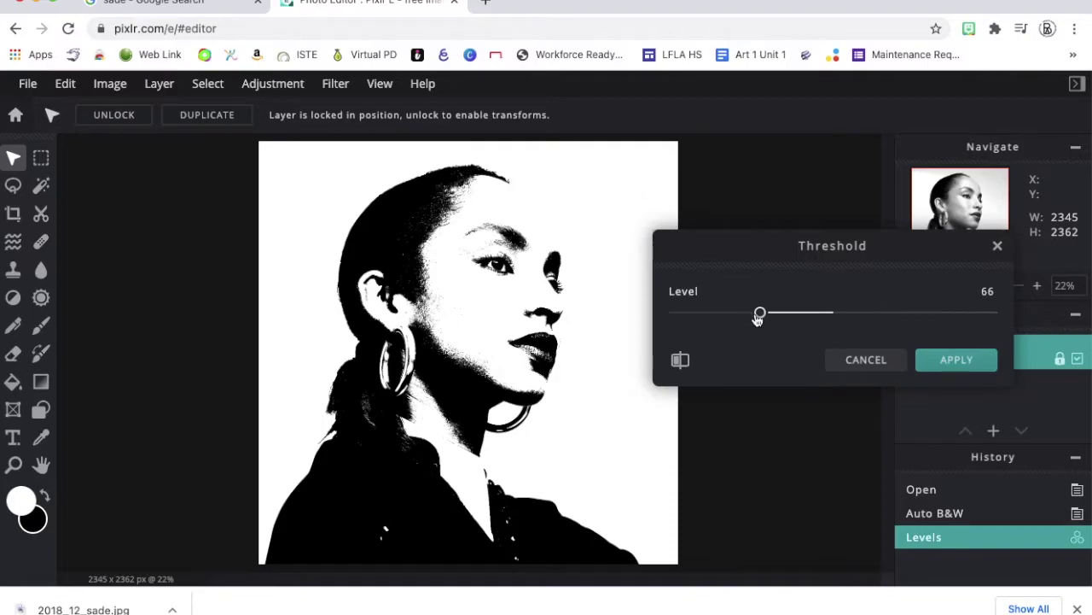
left_click_drag(756, 313, 749, 314)
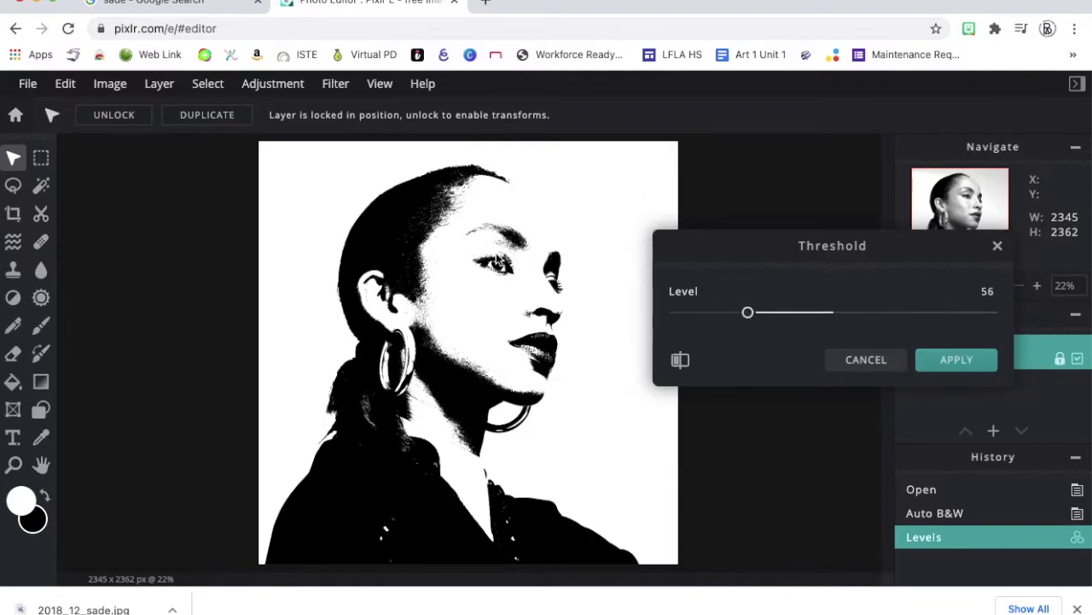
Discard the threshold preview and apply a second Levels pass with midtone 0.7
left_click(866, 360)
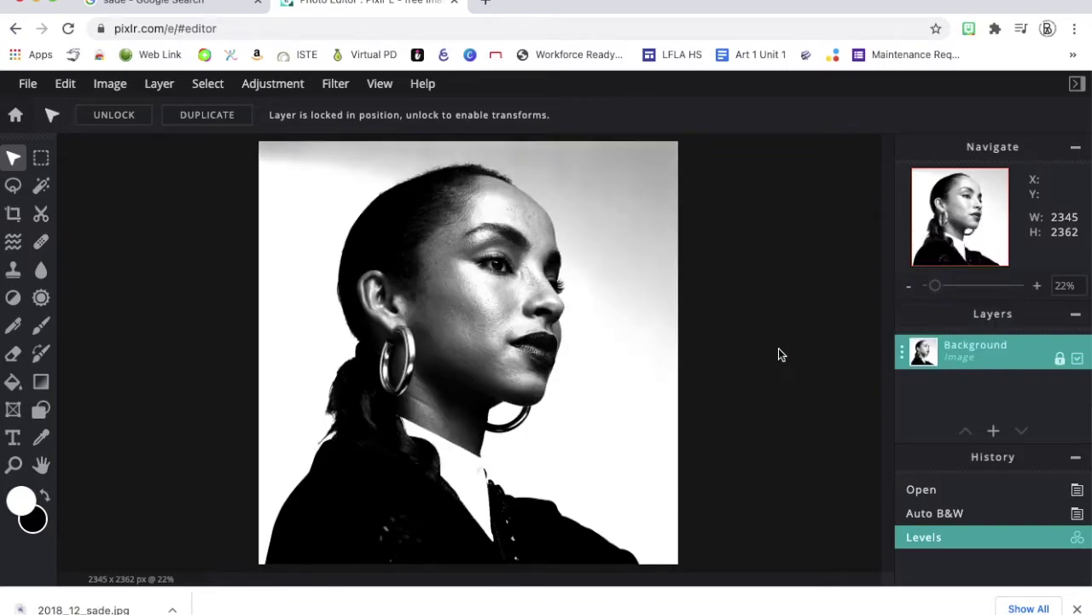
left_click(281, 92)
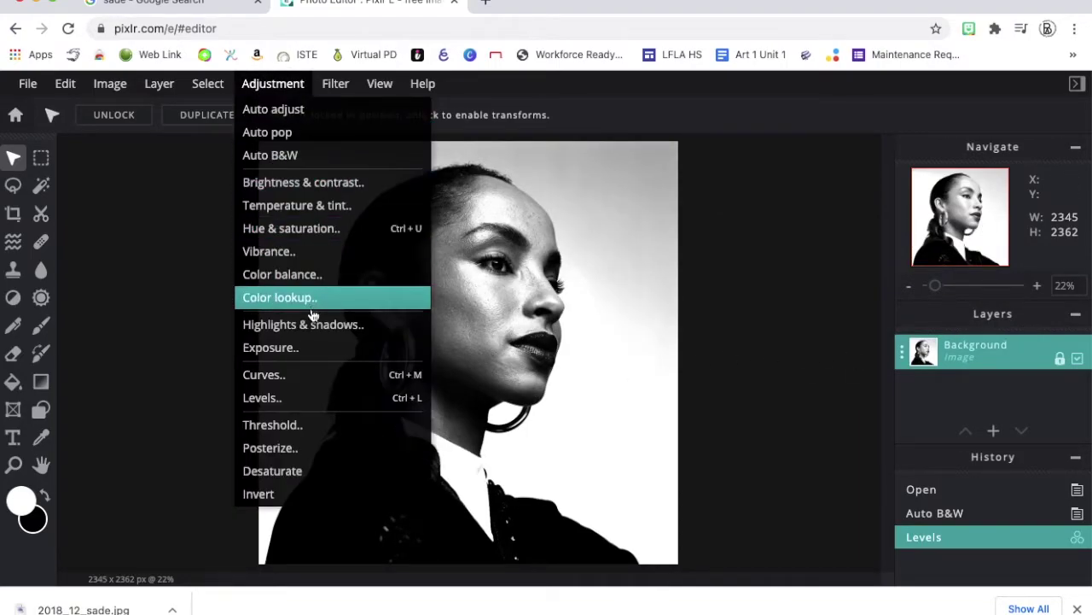
left_click(292, 398)
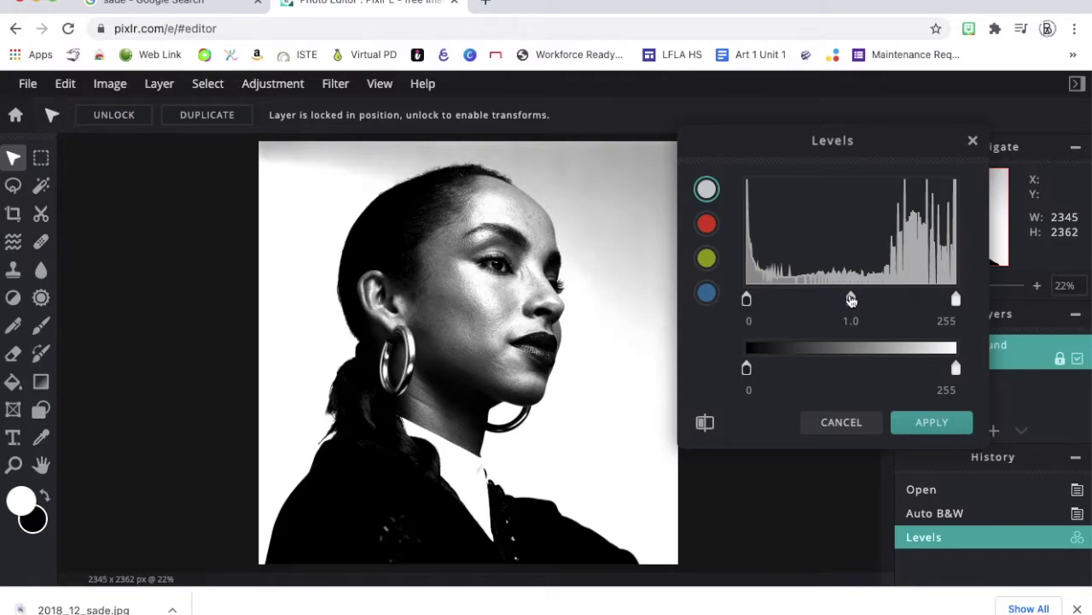
mouse_move(851, 299)
left_mouse_down()
mouse_move(831, 304)
mouse_move(839, 306)
left_mouse_up()
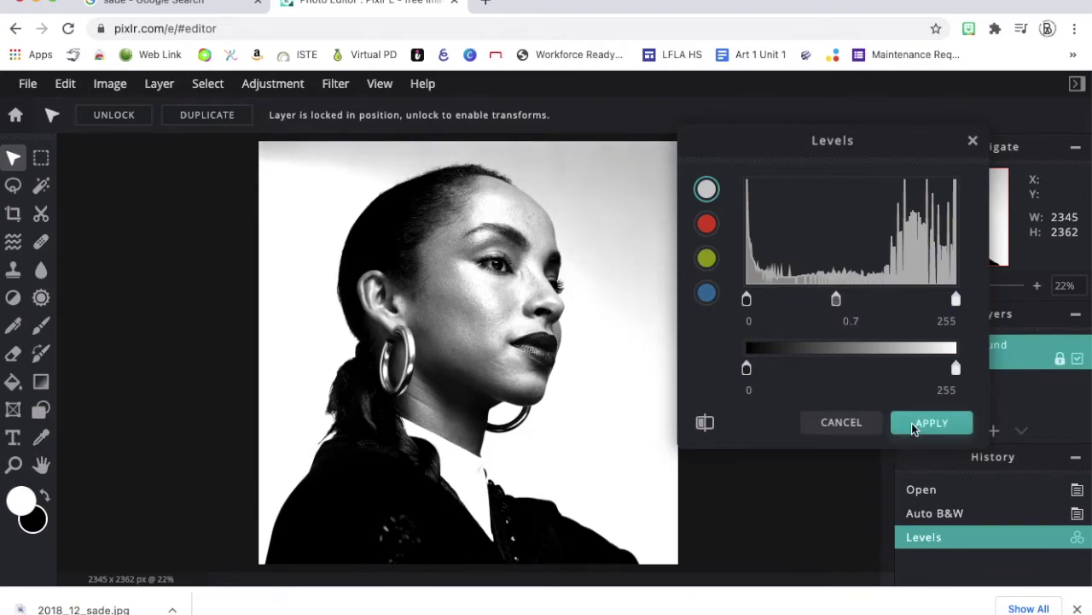
left_click(911, 422)
Reopen Levels and cancel it without making changes
left_click(281, 85)
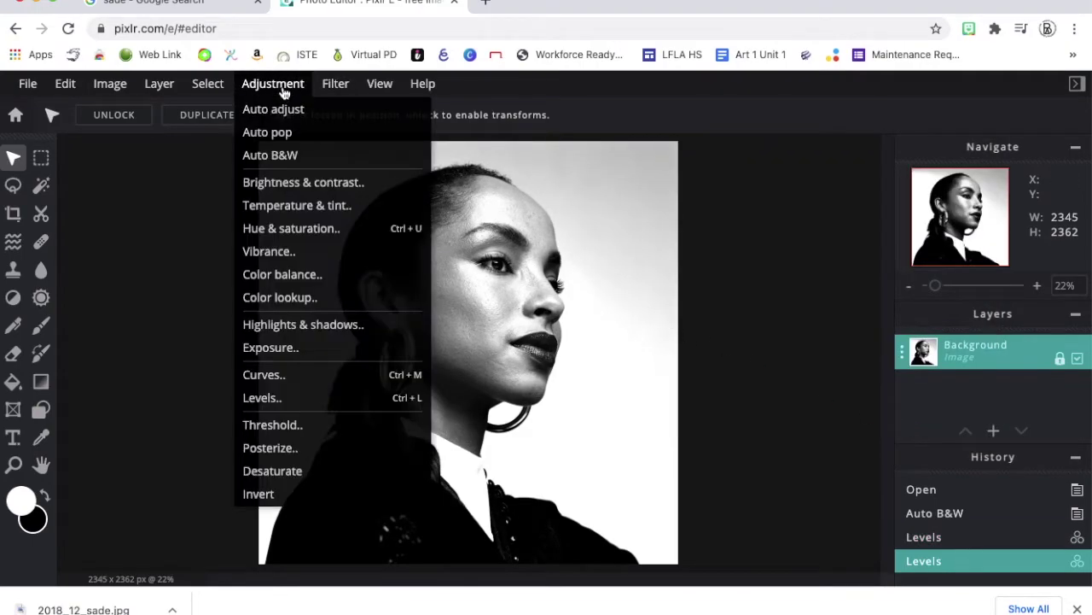
left_click(298, 396)
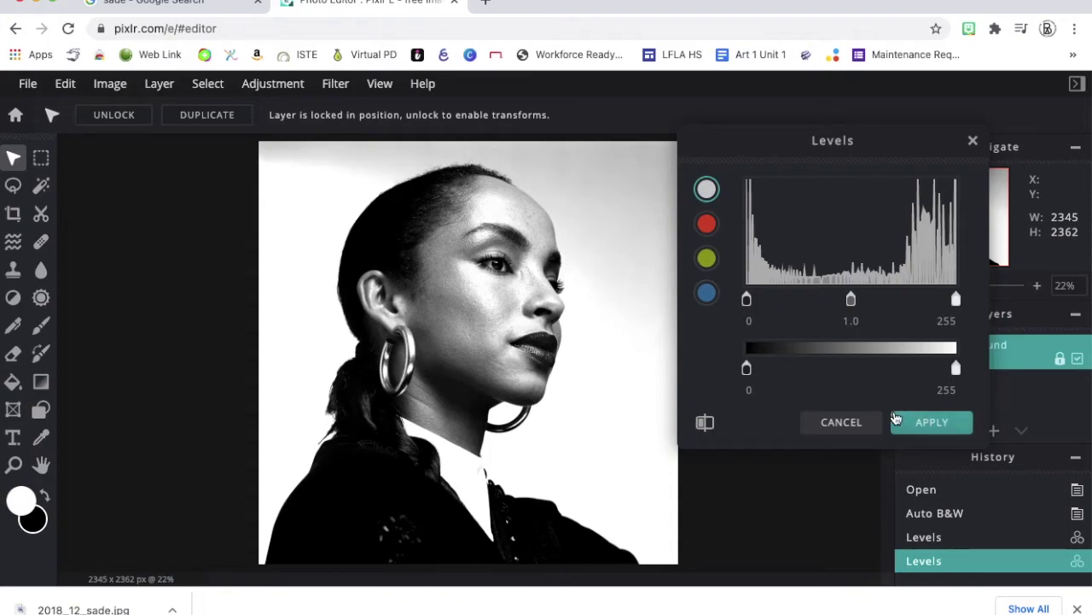
left_click(843, 424)
left_click(274, 84)
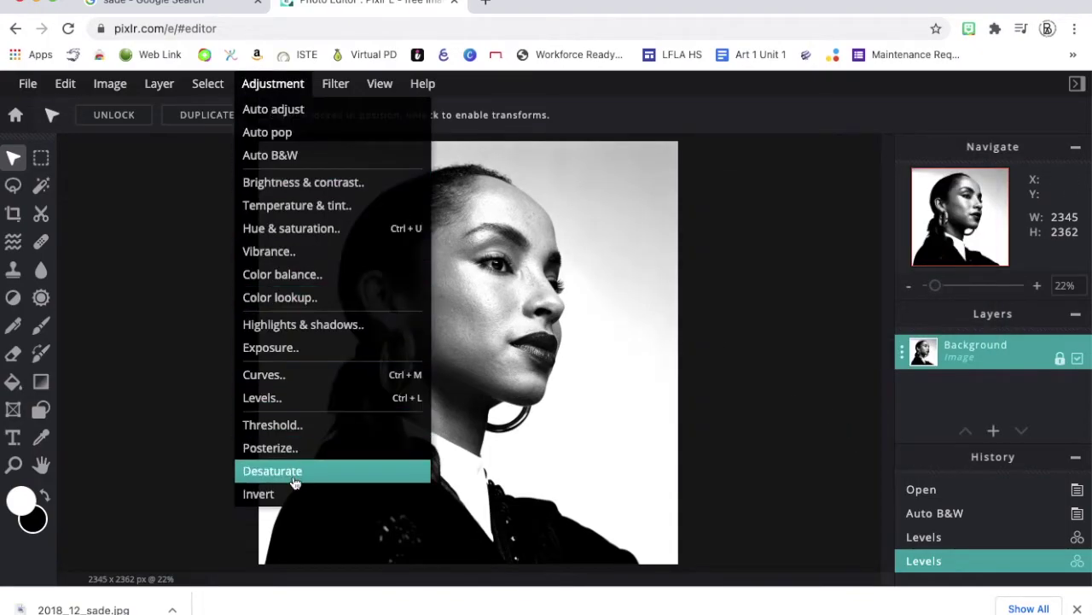
Apply a Threshold adjustment at level 122 to the portrait
left_click(292, 424)
mouse_move(834, 312)
left_mouse_down()
mouse_move(819, 314)
mouse_move(830, 320)
left_mouse_up()
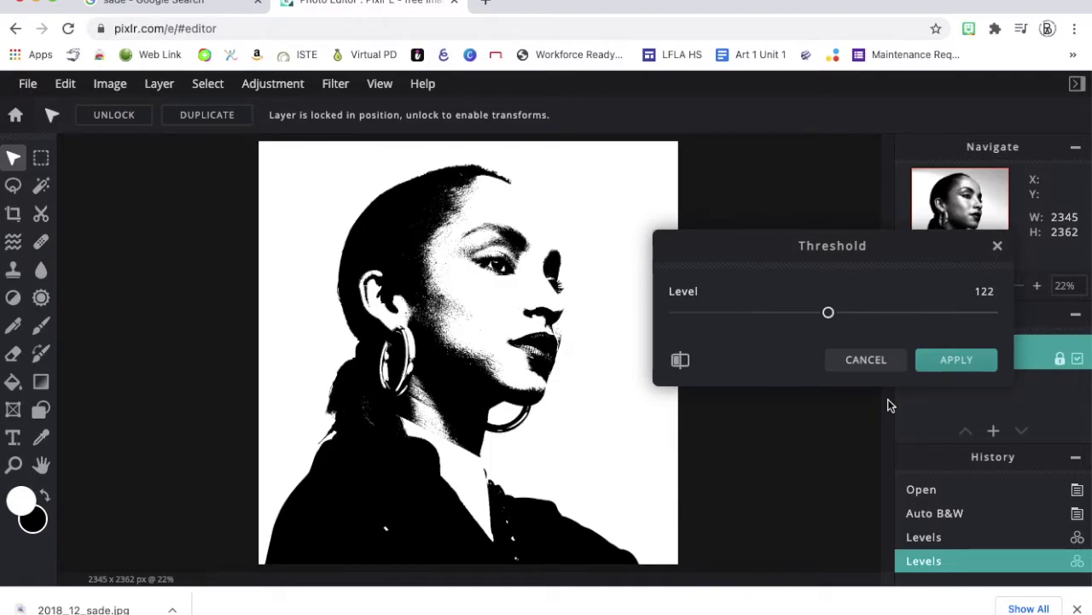
left_click(934, 359)
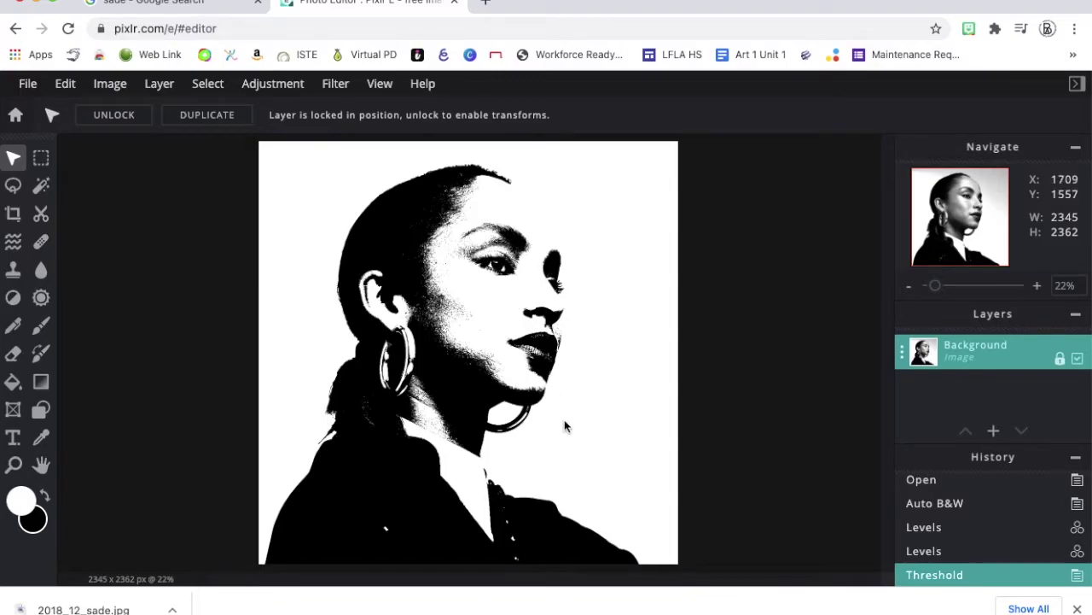
Raise the canvas height to 3000 px with a centre anchor
left_click(111, 83)
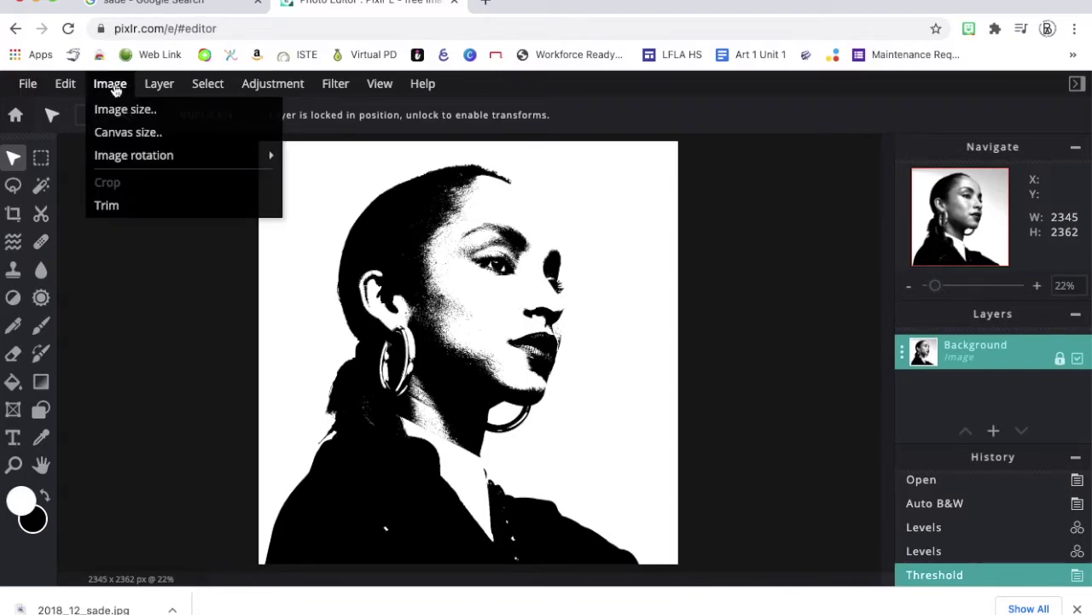
left_click(116, 134)
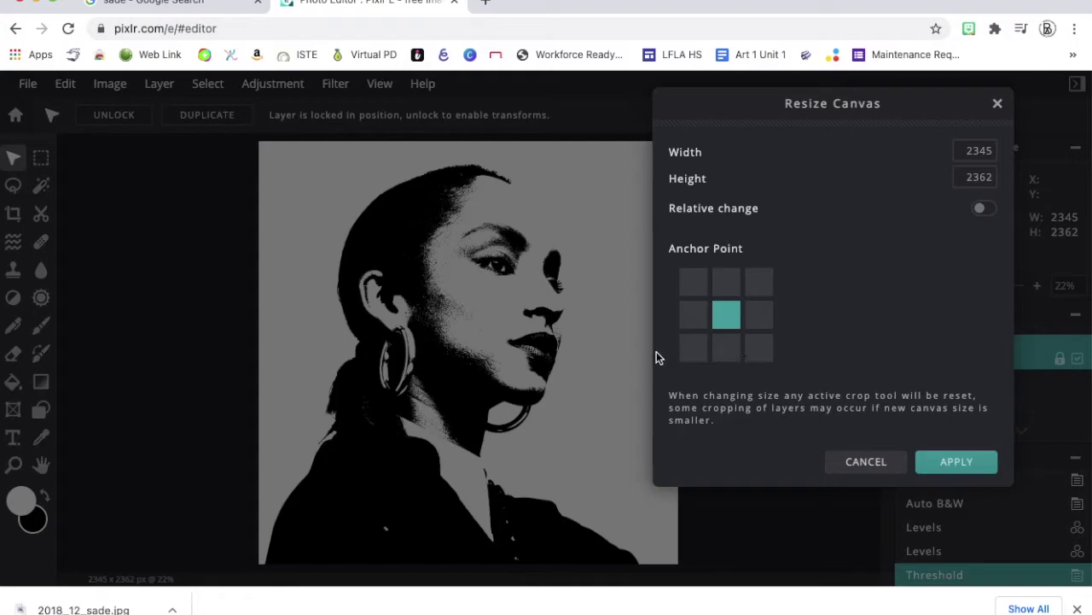
left_click(725, 345)
left_click(725, 315)
double_click(974, 174)
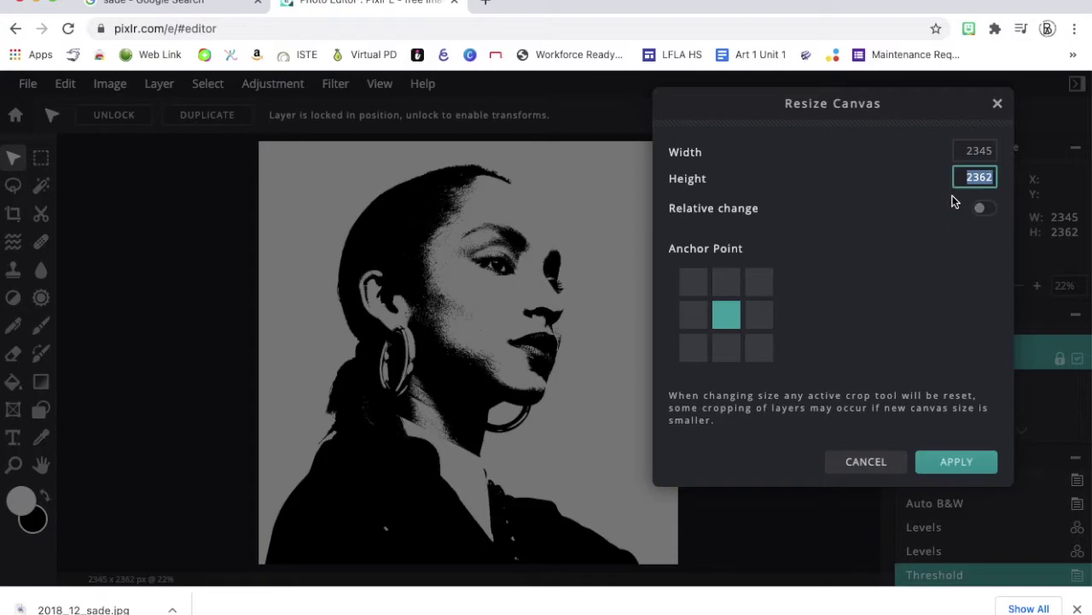
type("3000")
left_click(938, 461)
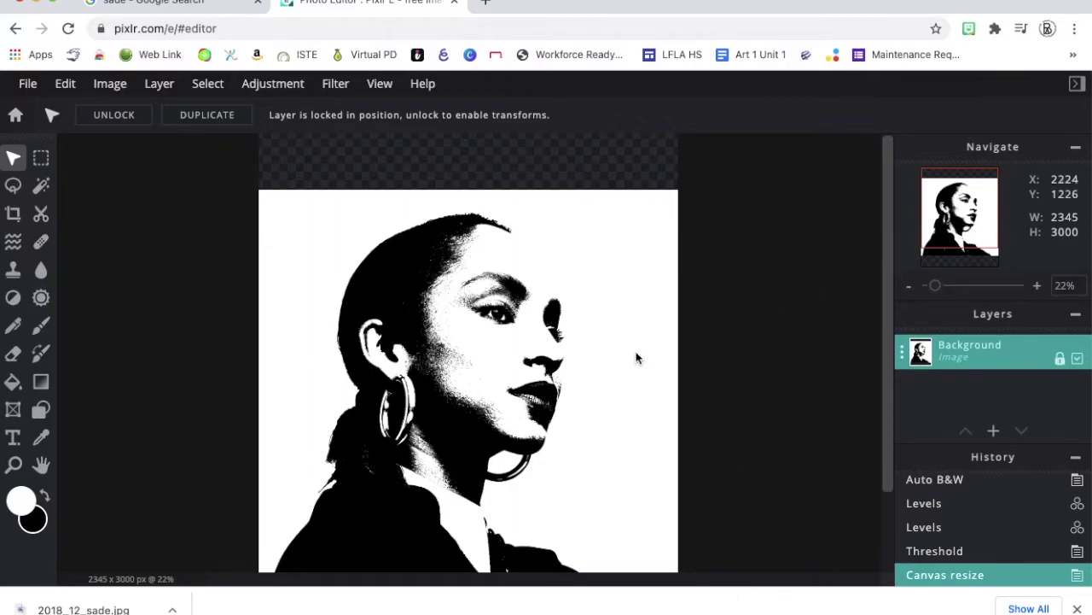
Zoom out to view the whole 2345 × 3000 canvas and select the Background layer
scroll(623, 350, "down", 3)
scroll(614, 346, "up", 2)
scroll(614, 352, "down", 2)
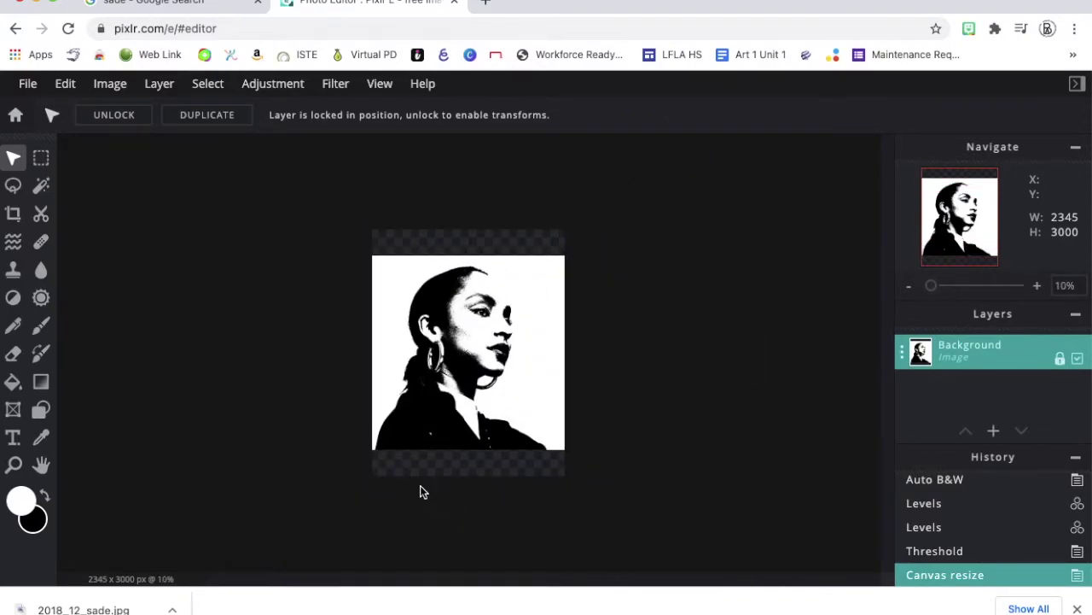
left_click(982, 355)
Unlock the Background layer and drag the portrait up flush with the canvas top edge
left_click(546, 385)
left_click(1076, 360)
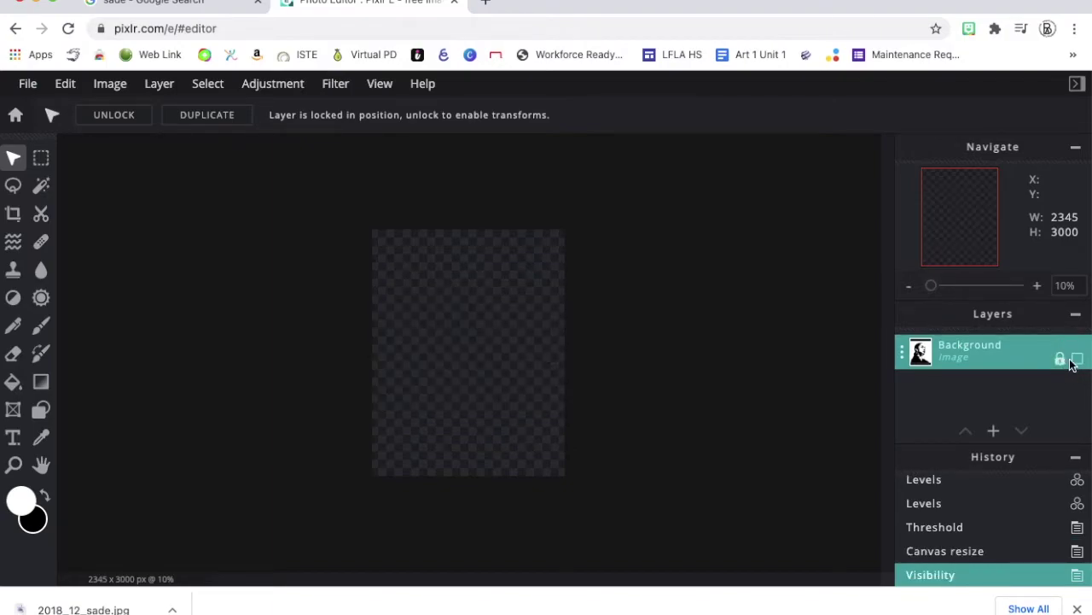
left_click(1075, 359)
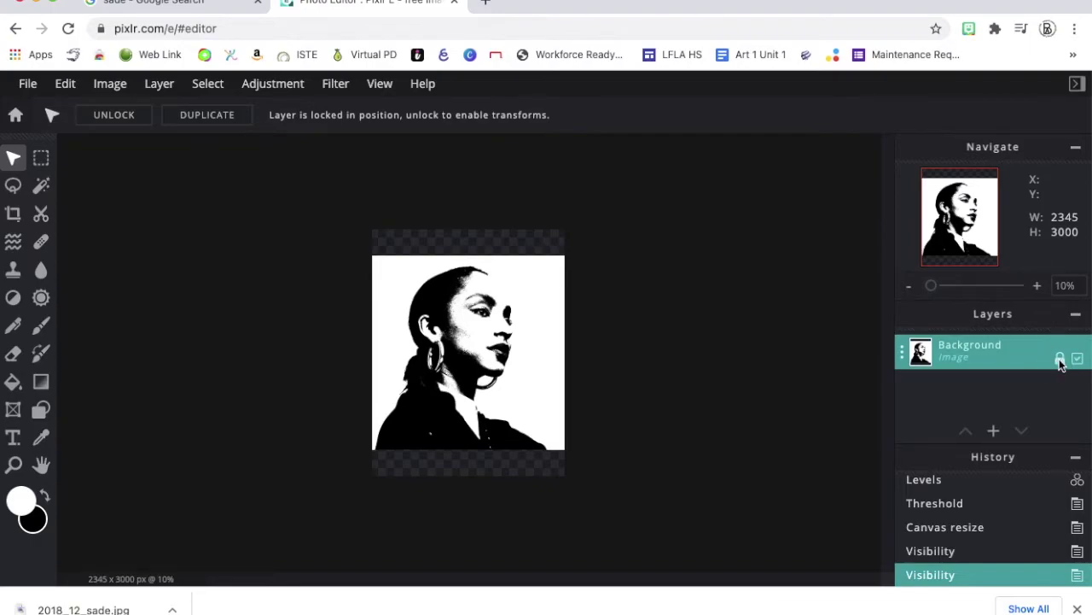
left_click(1060, 359)
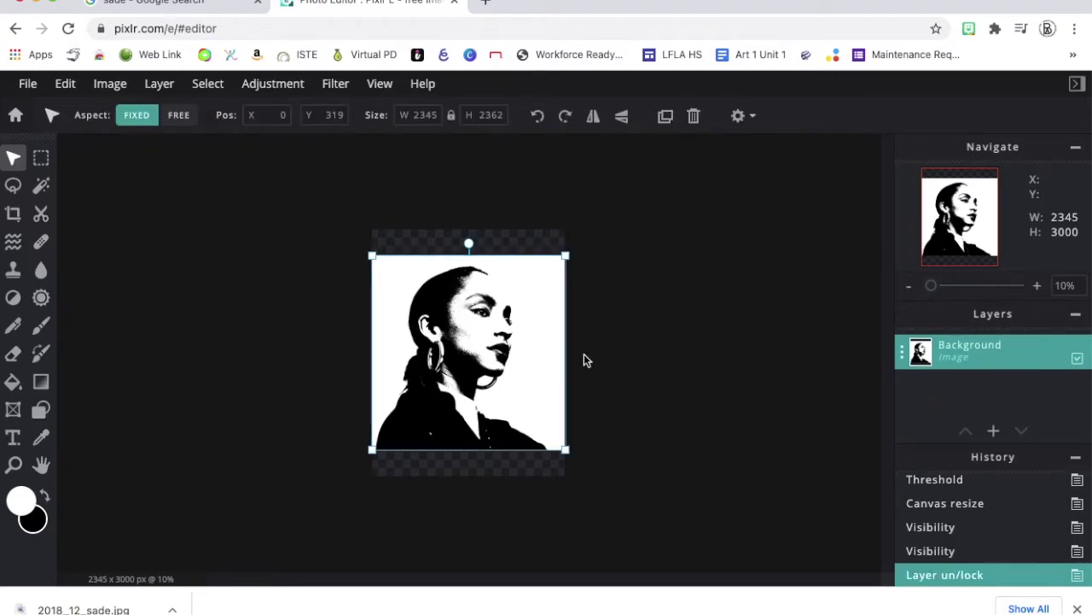
left_click_drag(447, 370, 448, 348)
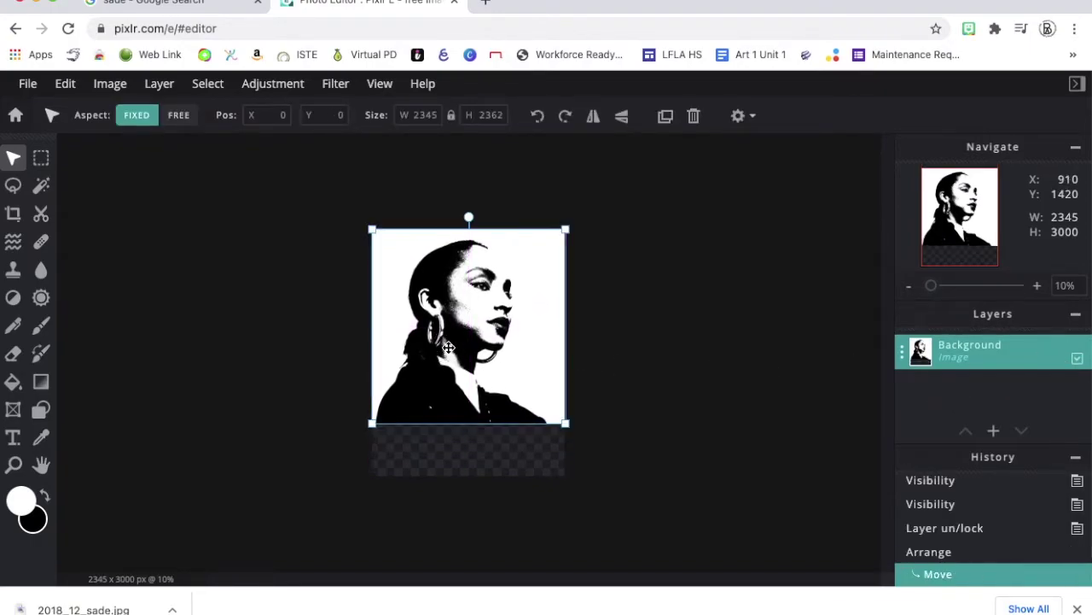
left_click(475, 451)
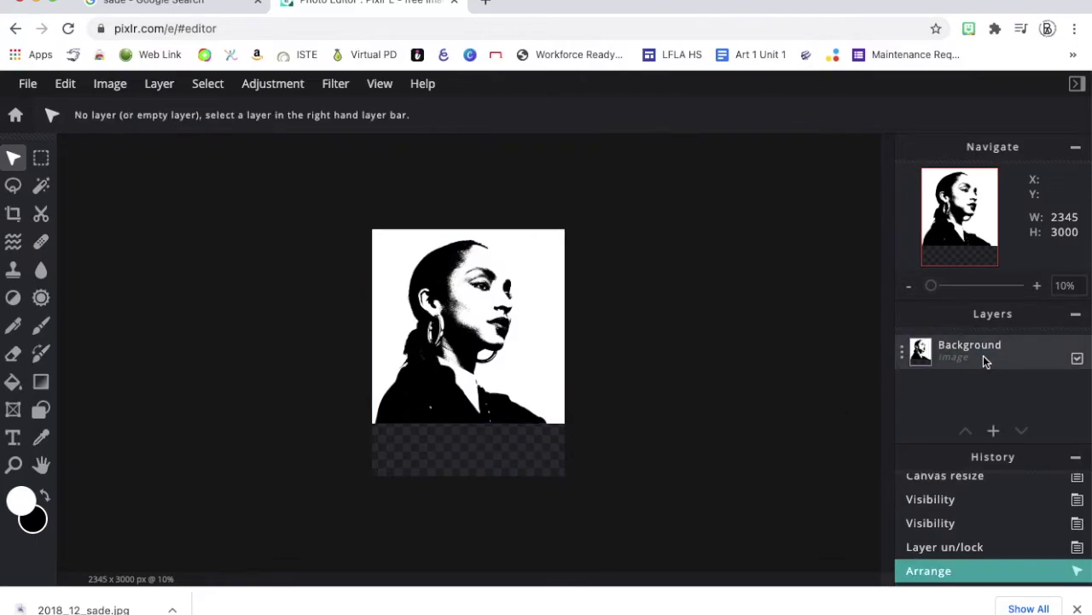
Paint-bucket the transparent strip below the portrait white on the Background layer
left_click(13, 386)
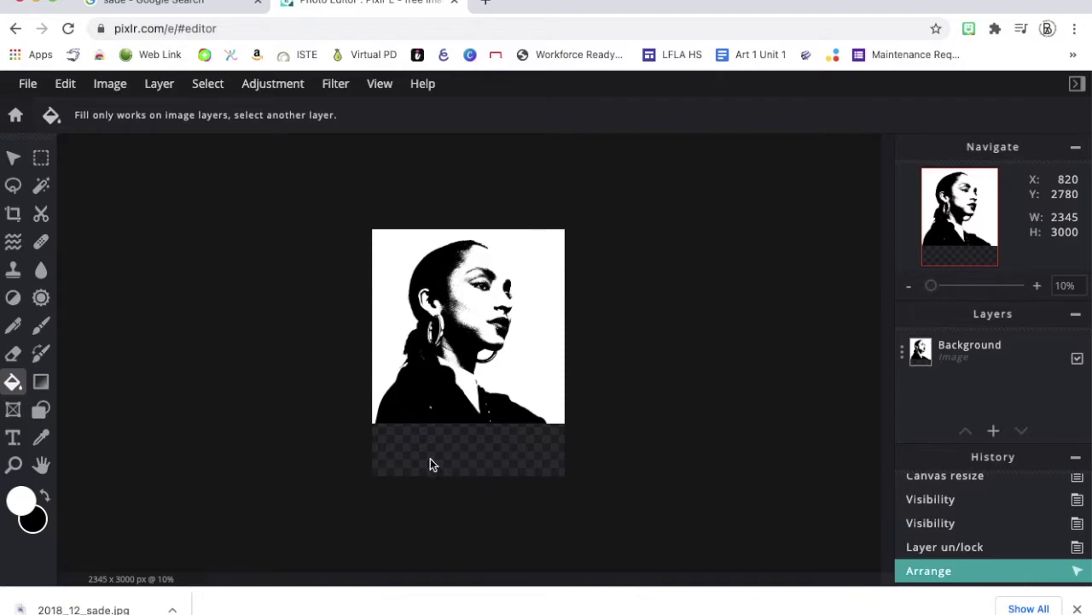
left_click(398, 449)
left_click(956, 357)
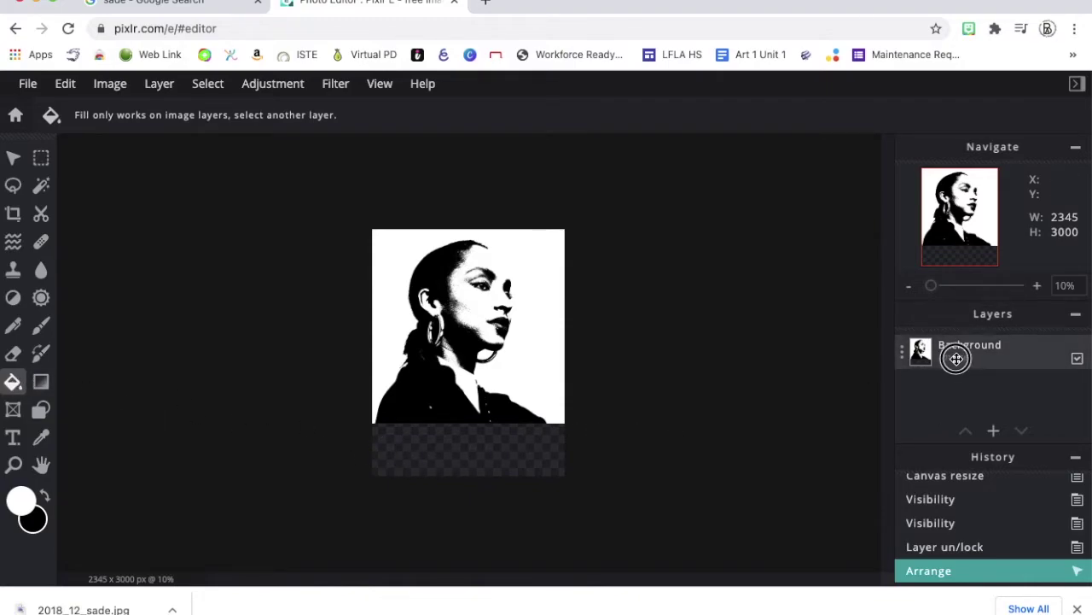
left_click(473, 445)
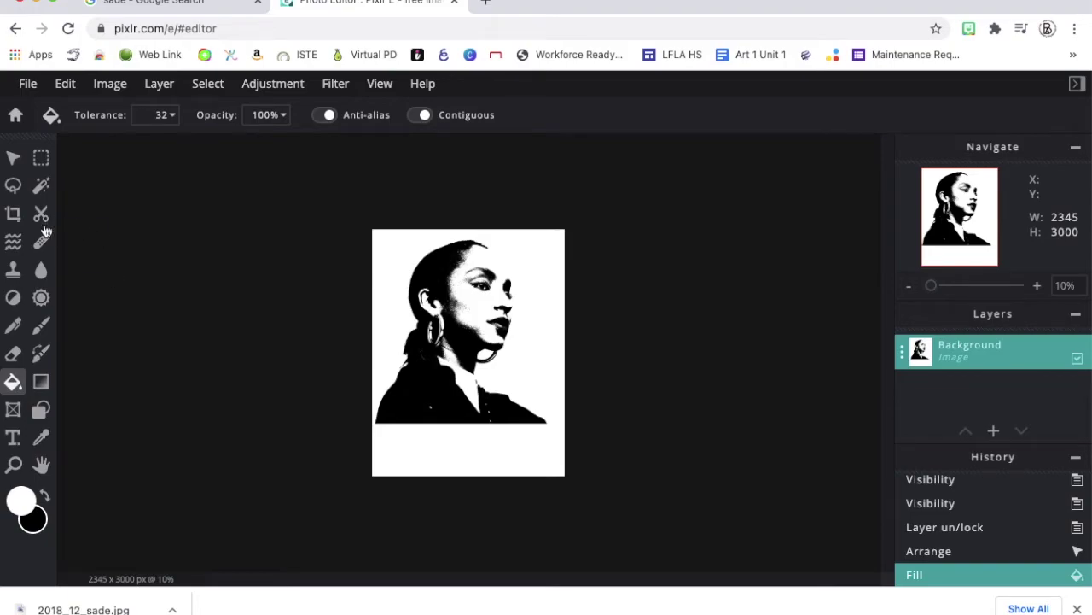
Add a 'Sade' text layer and drag it down into the white strip below the portrait
left_click(13, 436)
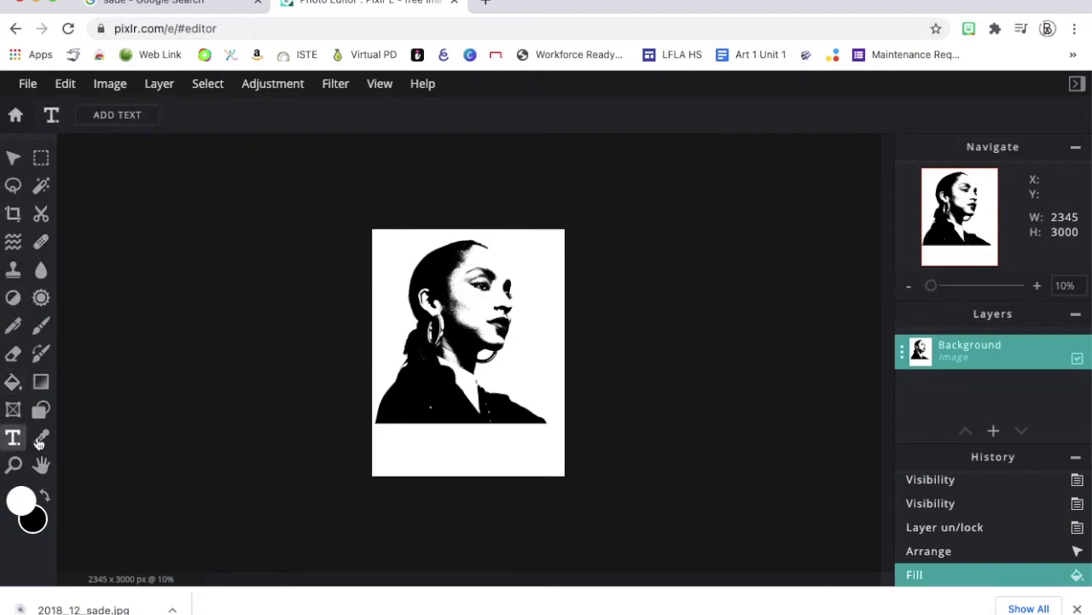
left_click(468, 450)
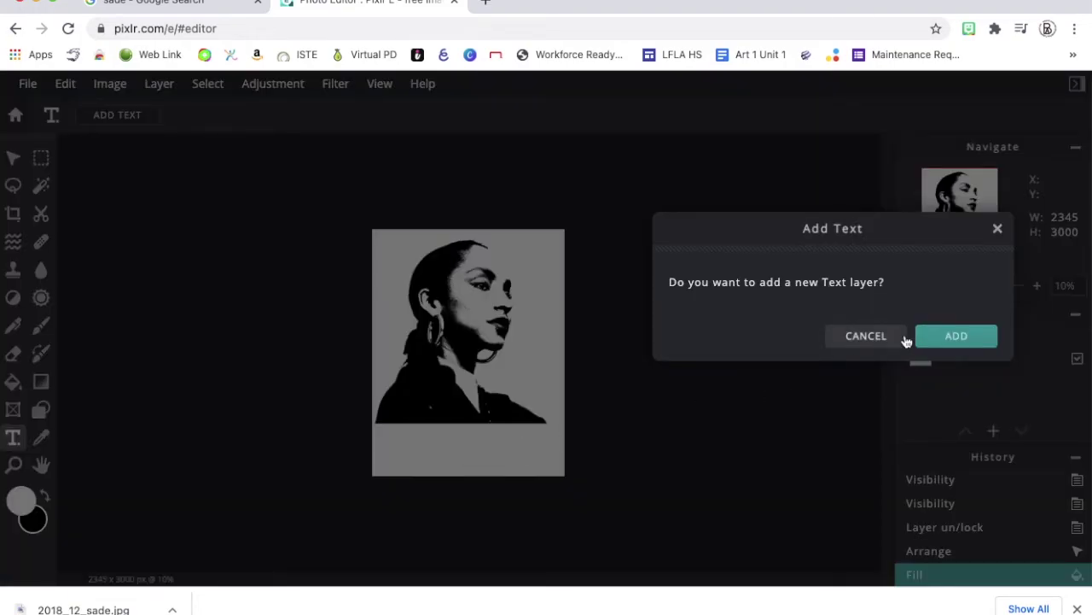
left_click(955, 335)
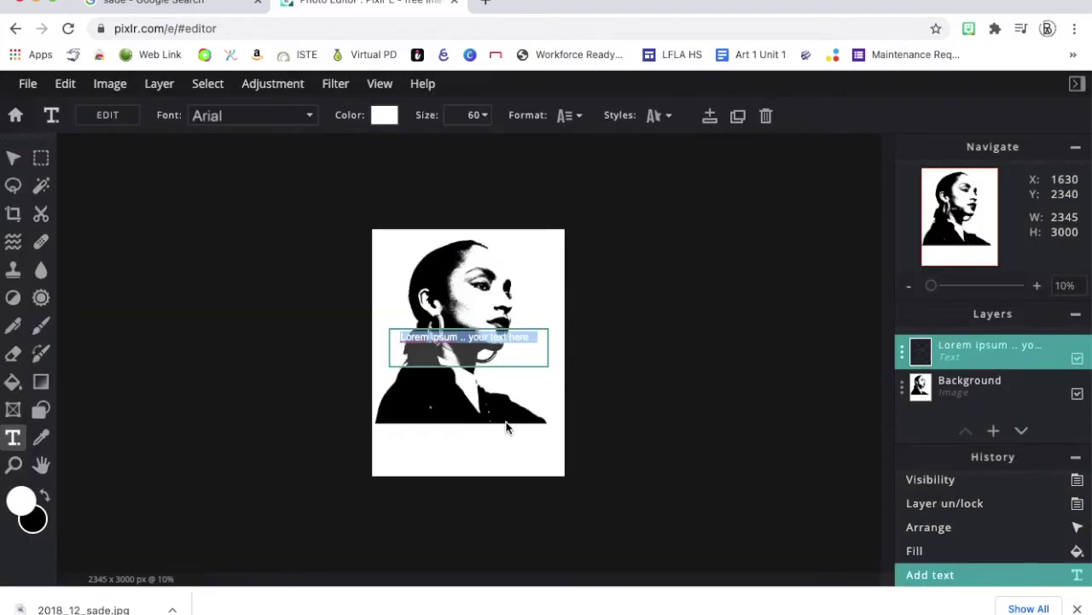
type("Sade")
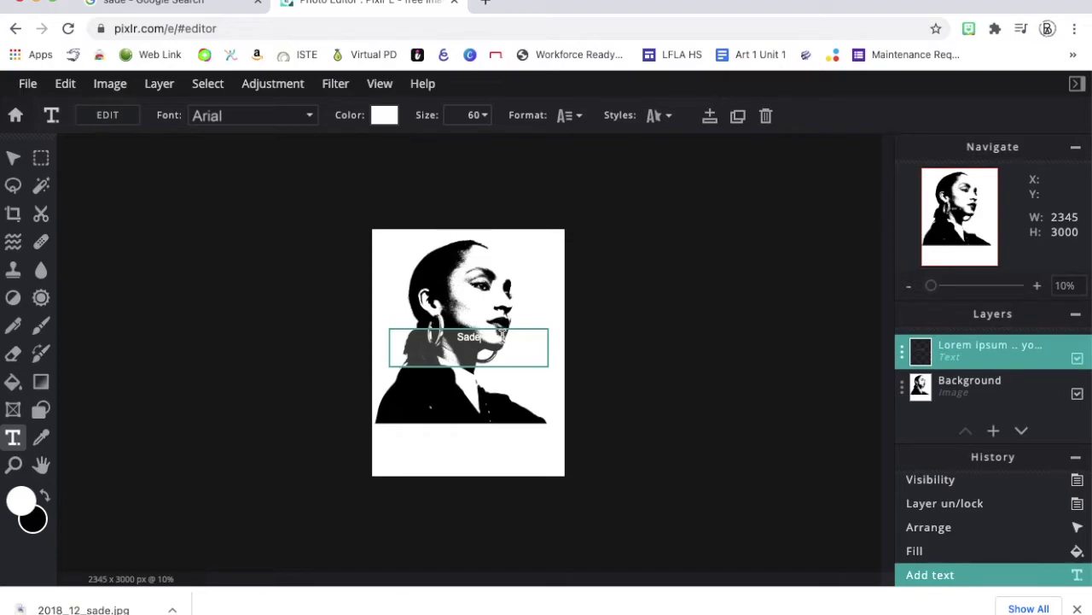
left_click(964, 355)
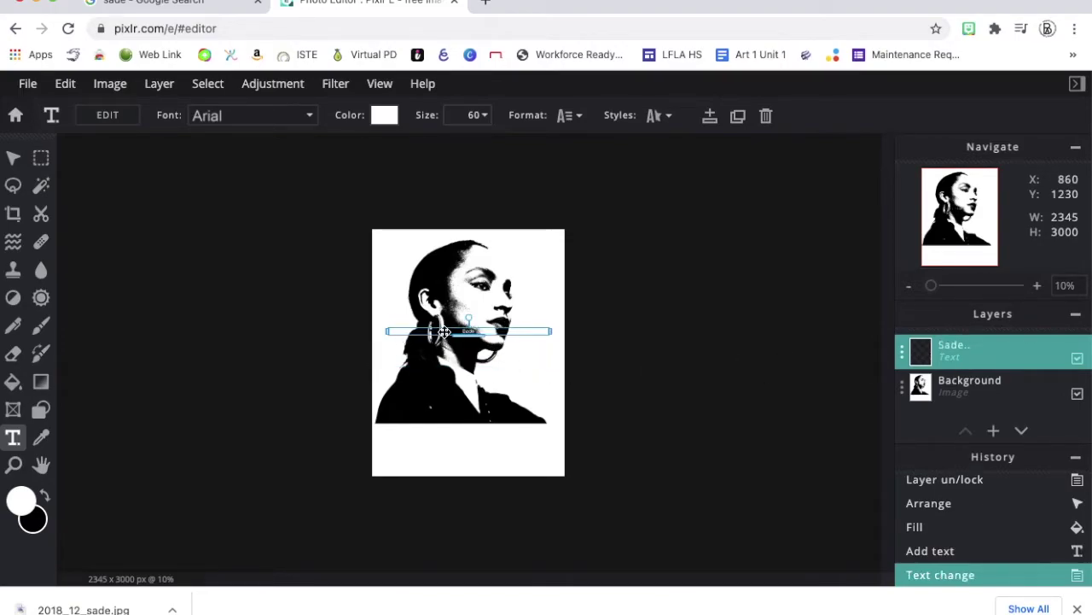
left_click_drag(443, 332, 441, 441)
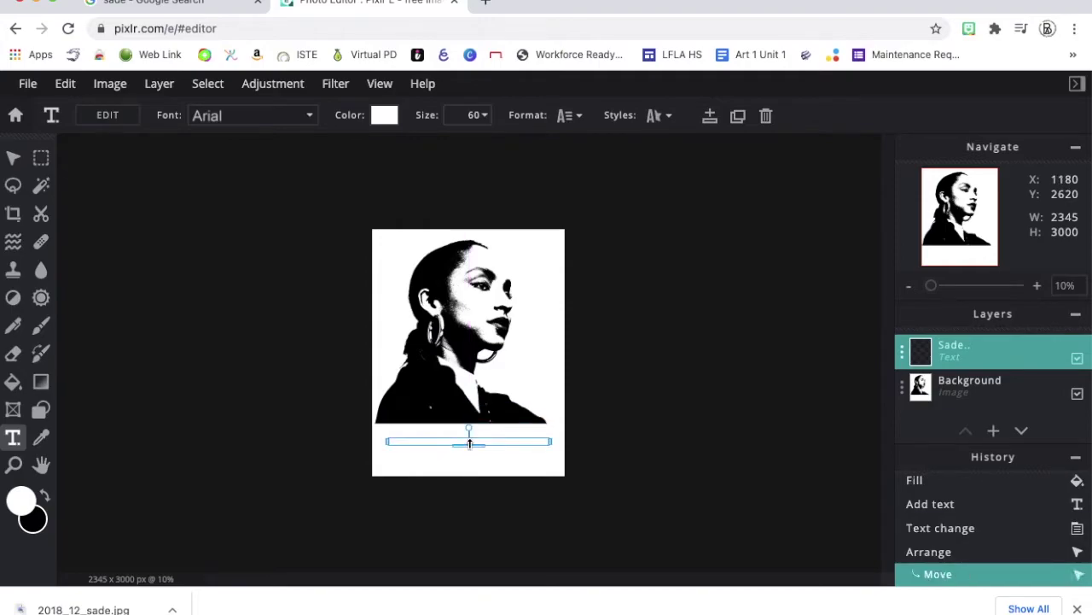
double_click(469, 443)
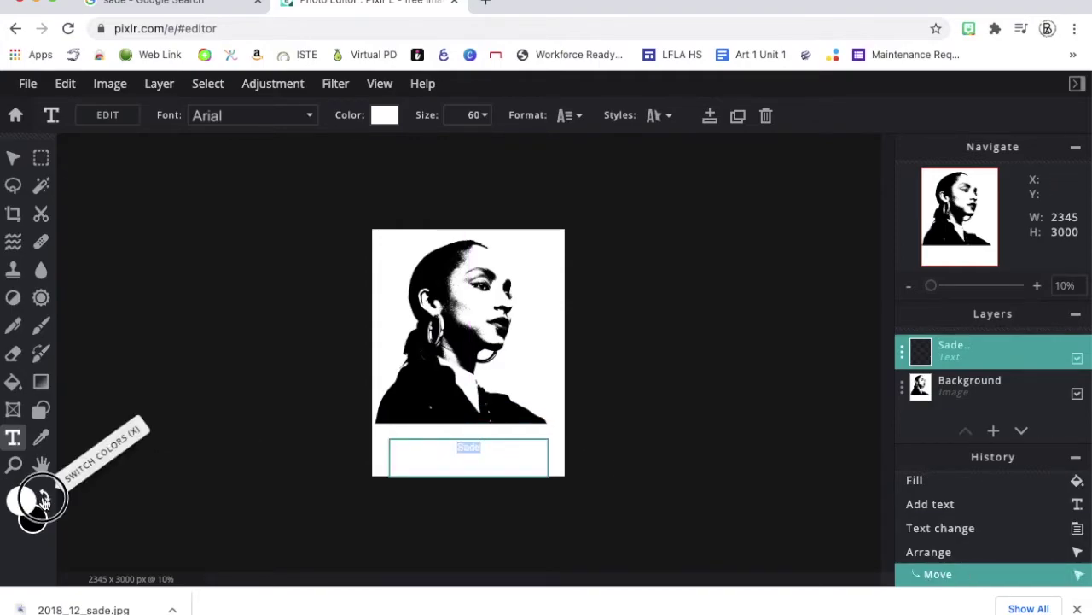
Change the Sade text colour to black (#000000)
left_click(41, 496)
double_click(469, 440)
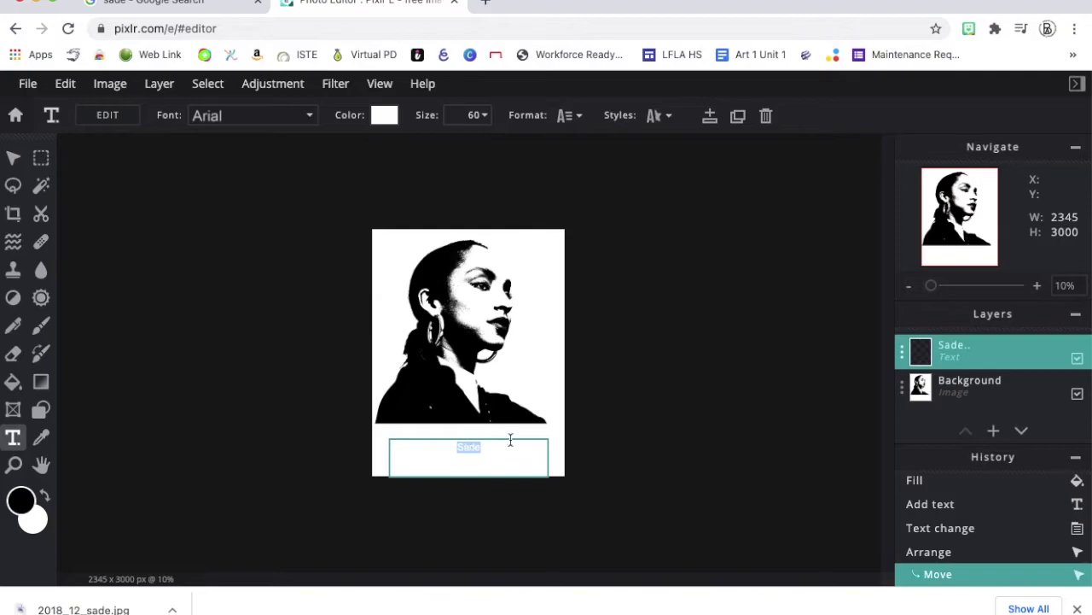
left_click(384, 114)
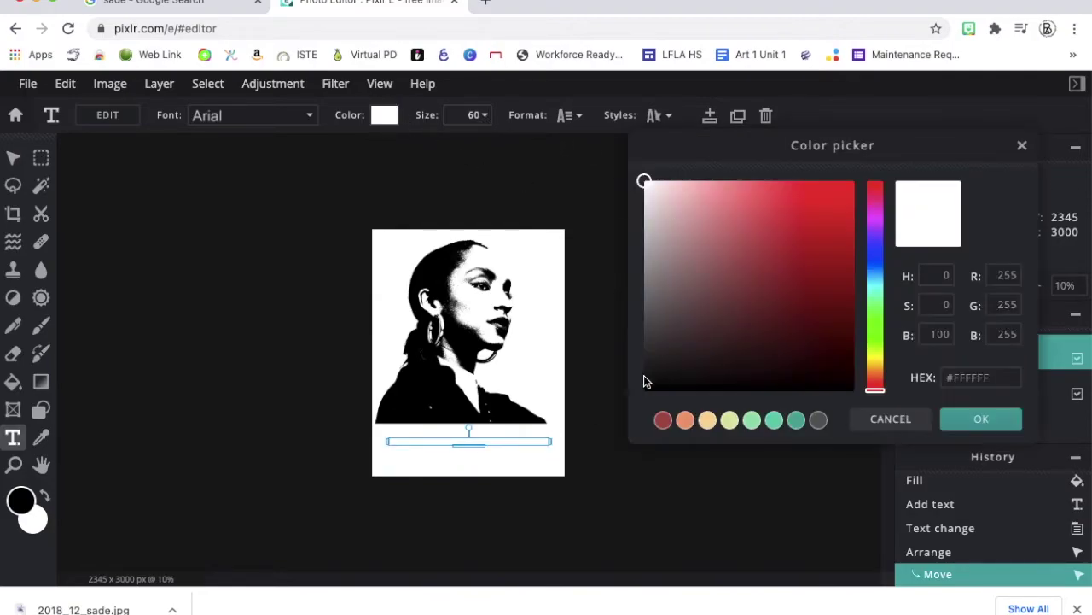
left_click(646, 383)
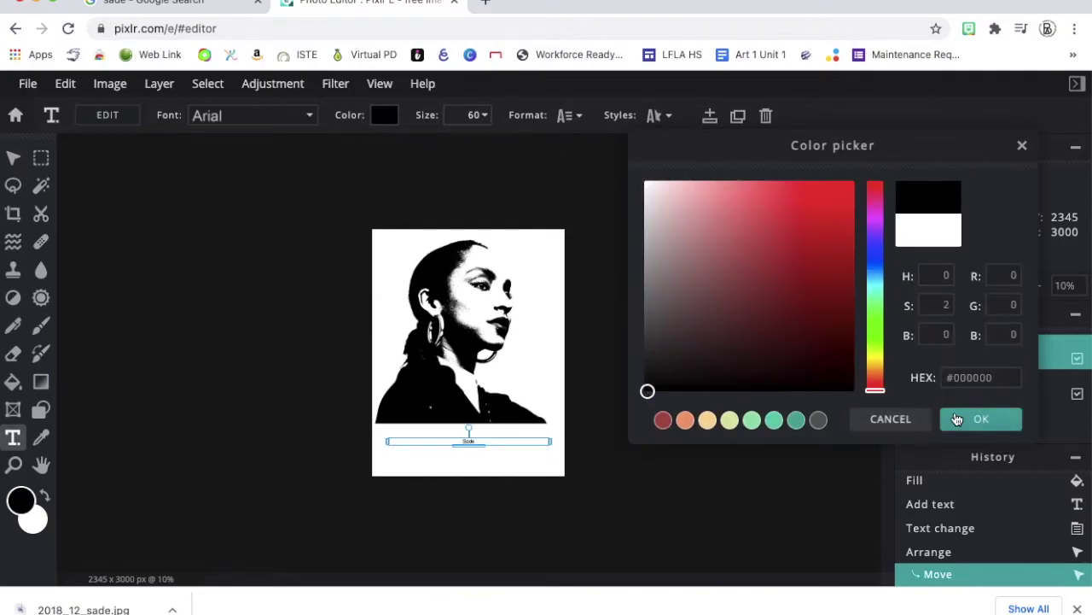
left_click(958, 419)
Enlarge the Sade text to size 470 and centre it in the white strip
left_click(484, 115)
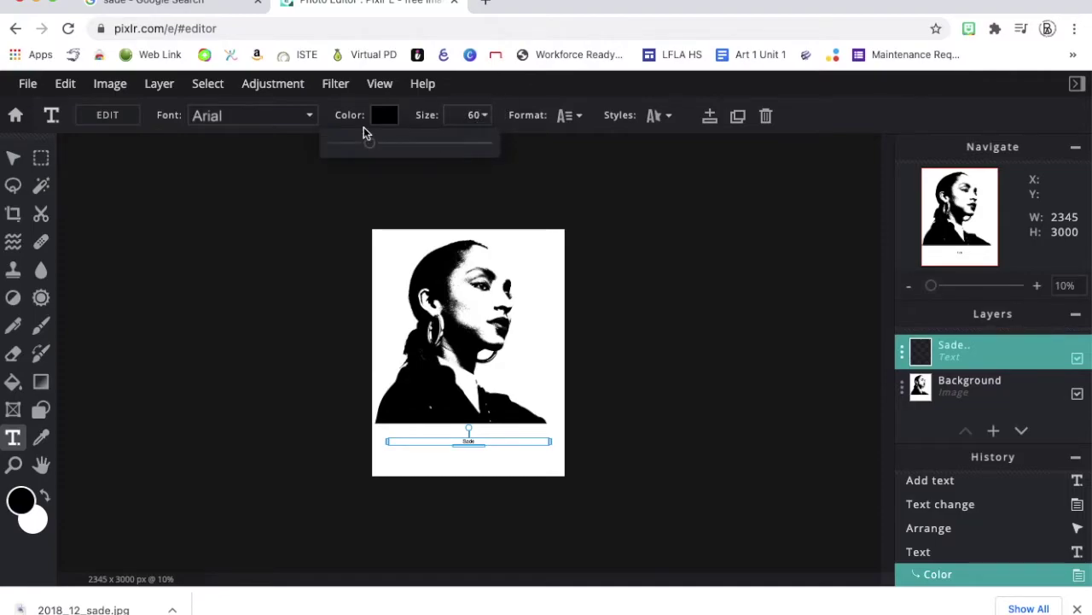
left_click_drag(367, 141, 433, 143)
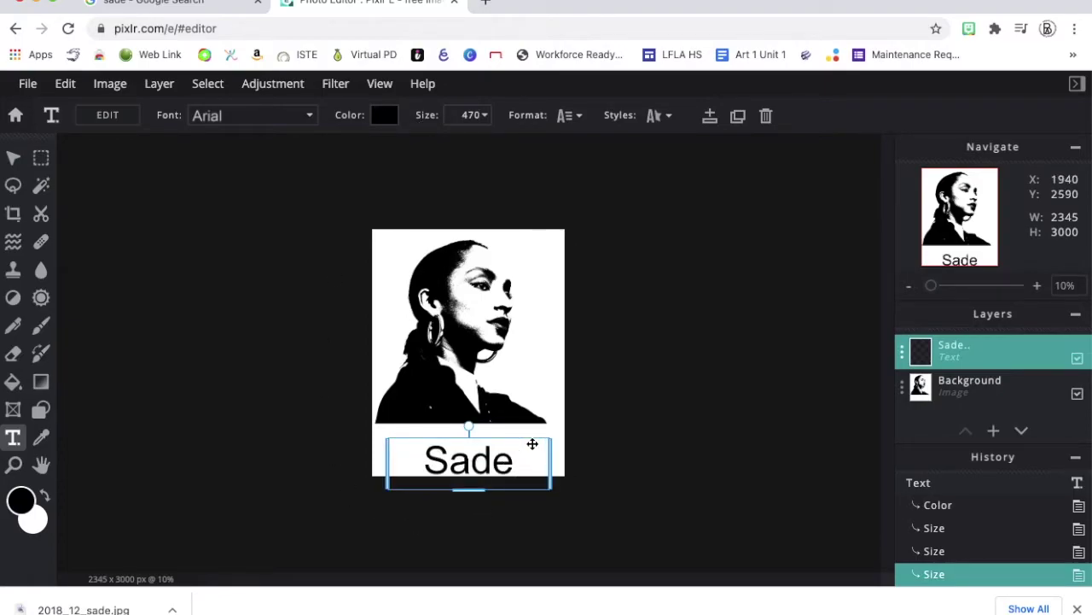
key("Down")
key("Down")
key("Down")
left_click(505, 437)
left_click(507, 453)
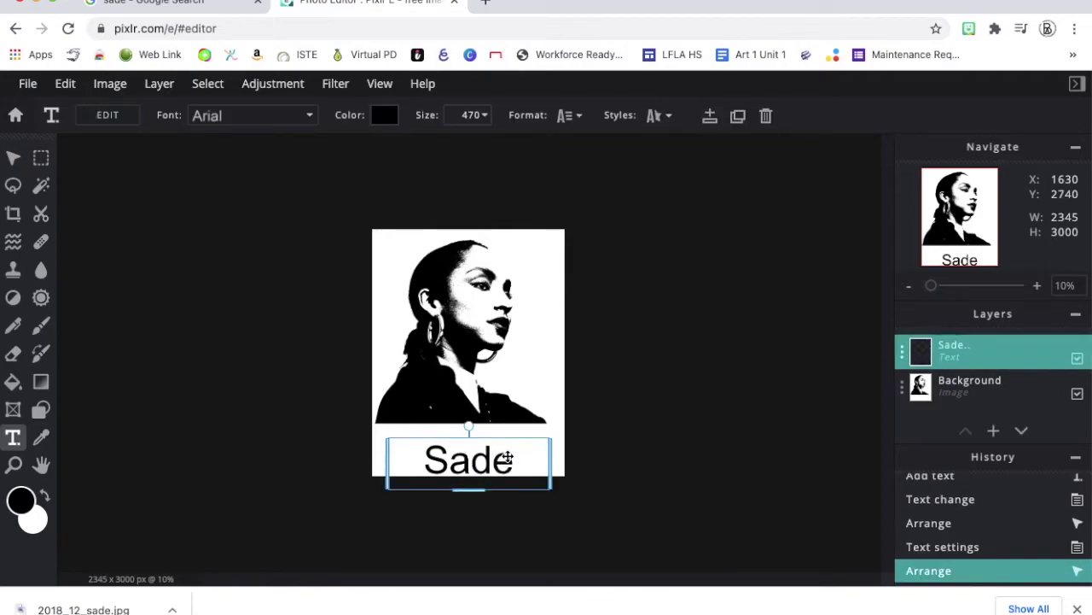
left_click_drag(514, 449, 508, 439)
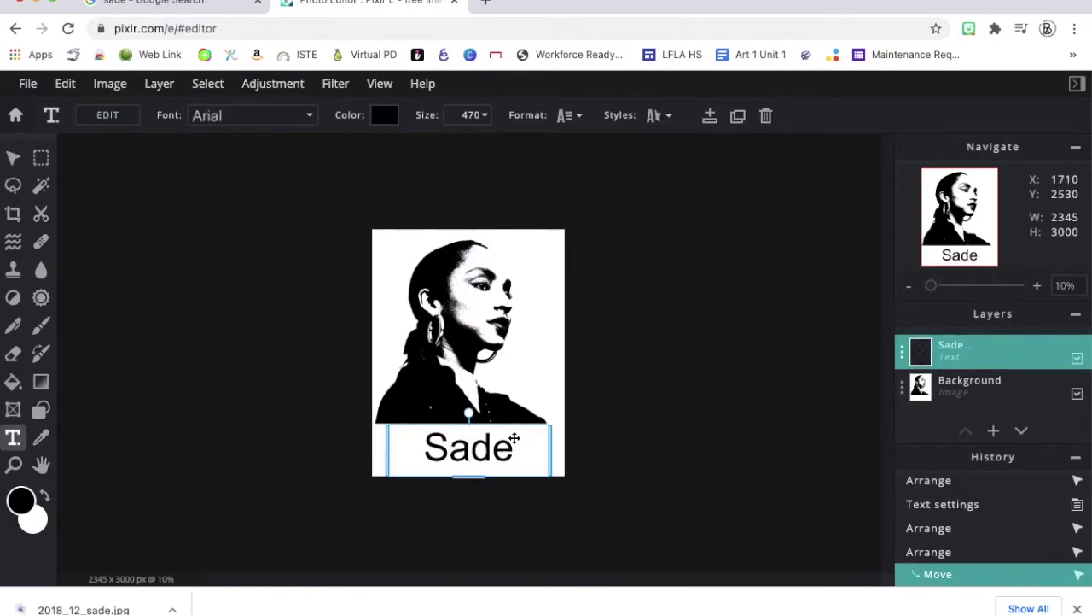
Try ABERUS, Alvida, Amoreiza, AmoretteLight, then premium Angelina Brush Script on the caption
left_click(246, 118)
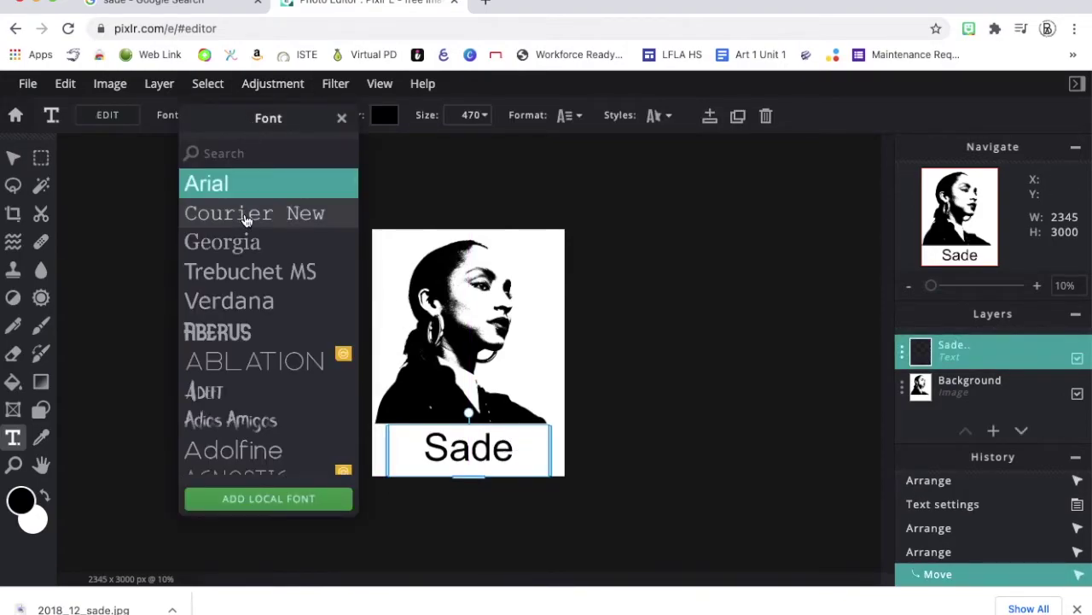
left_click(226, 331)
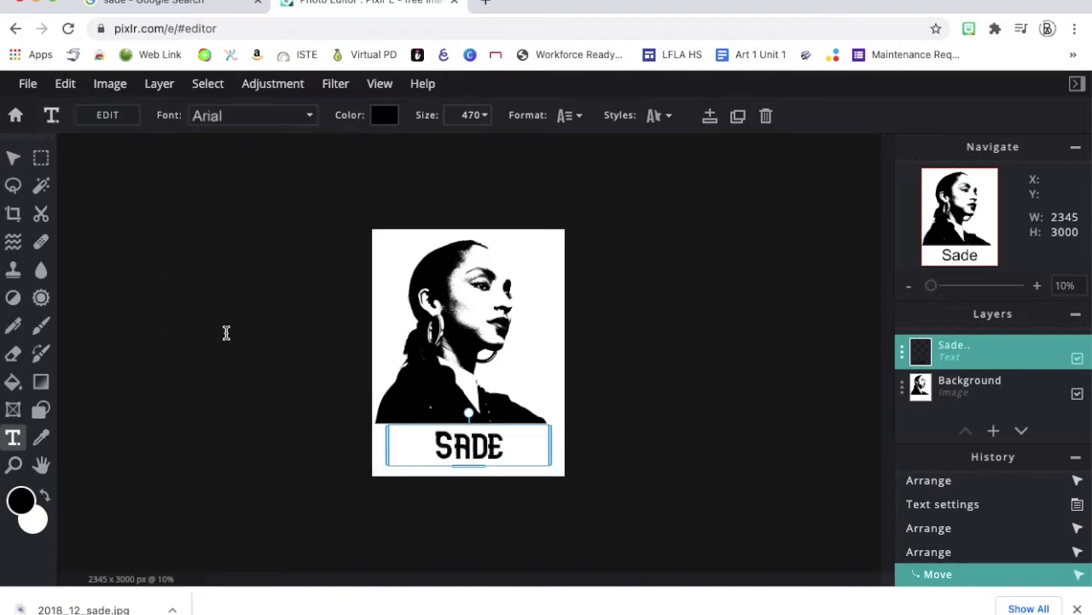
left_click(240, 123)
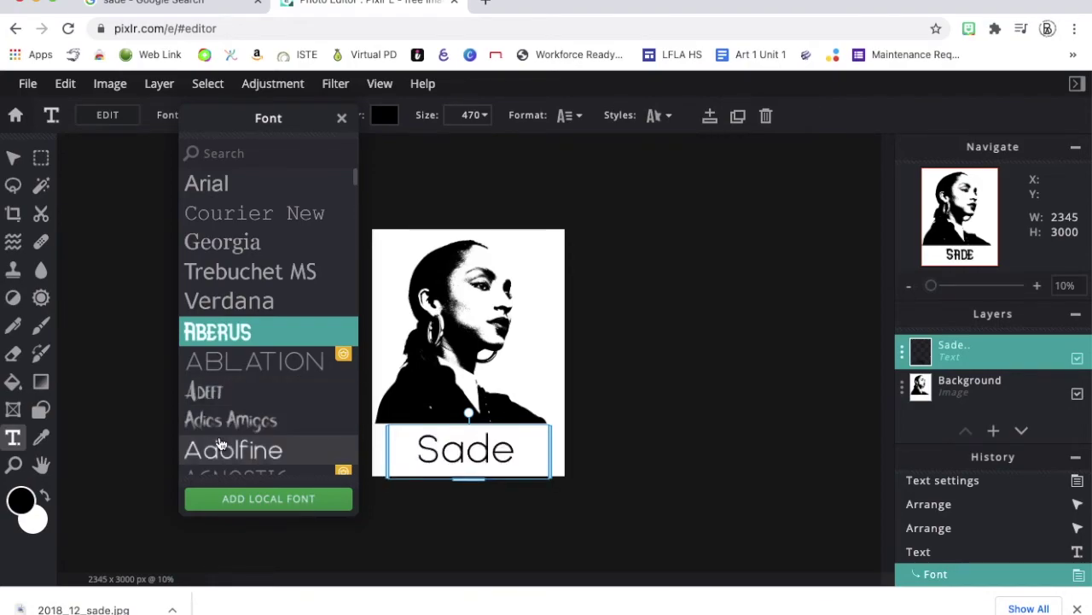
scroll(220, 444, "down", 1)
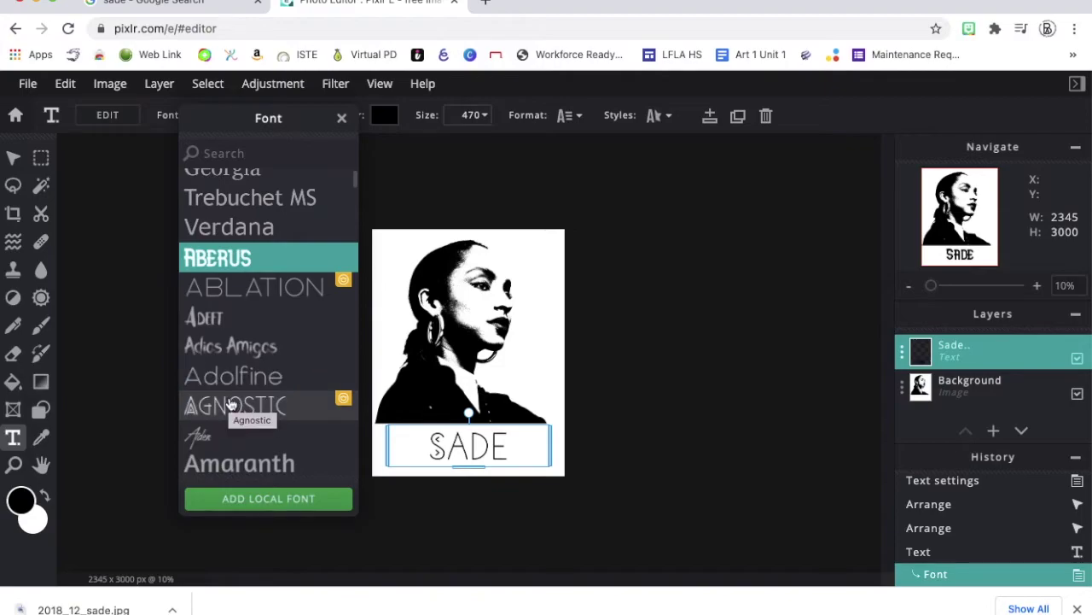
scroll(230, 404, "down", 2)
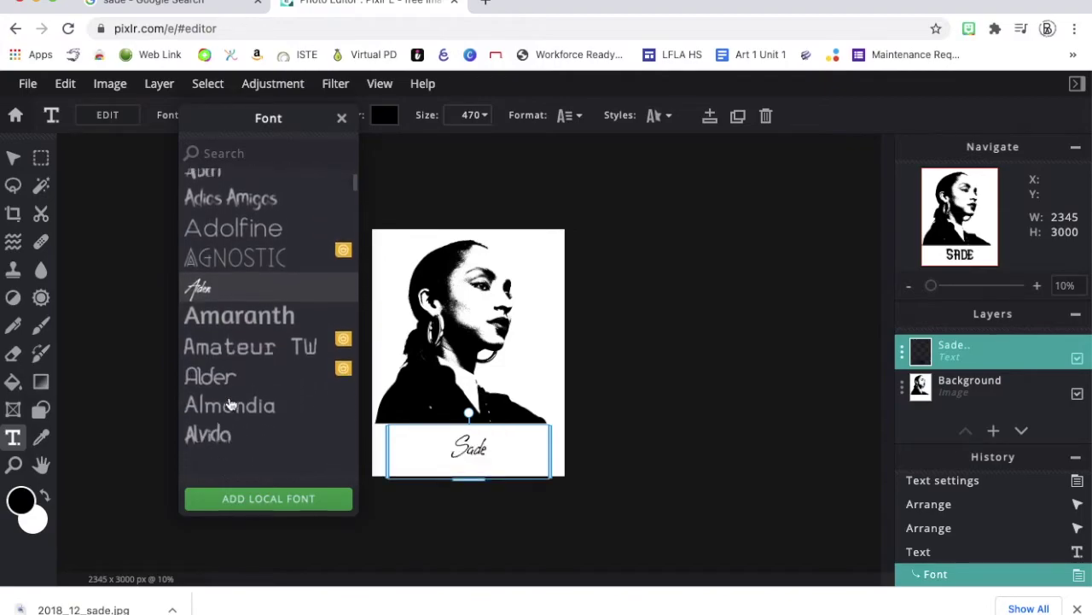
left_click(224, 367)
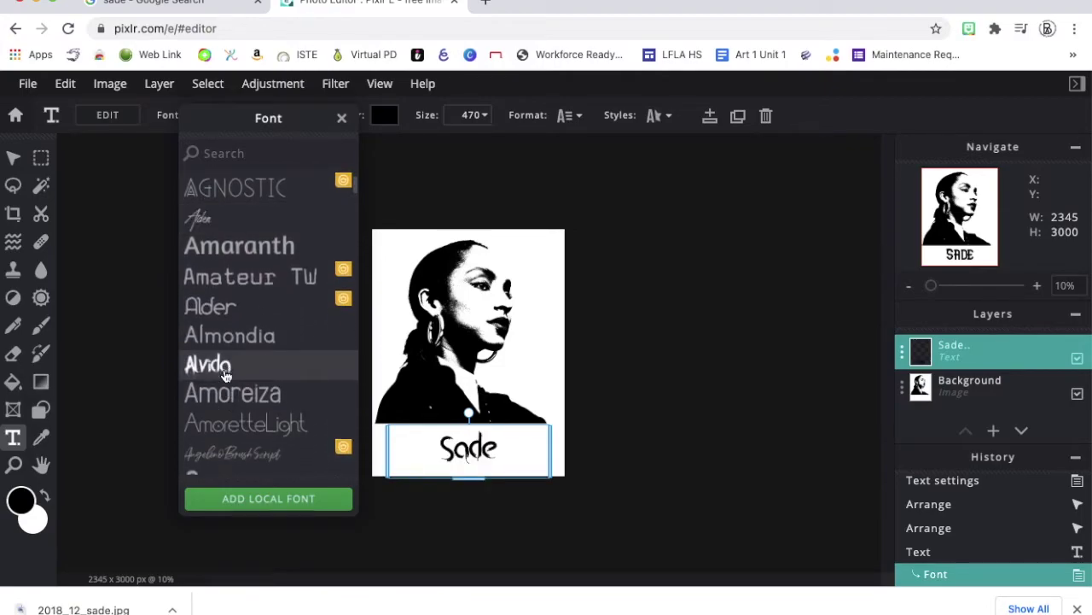
left_click(226, 395)
left_click(229, 422)
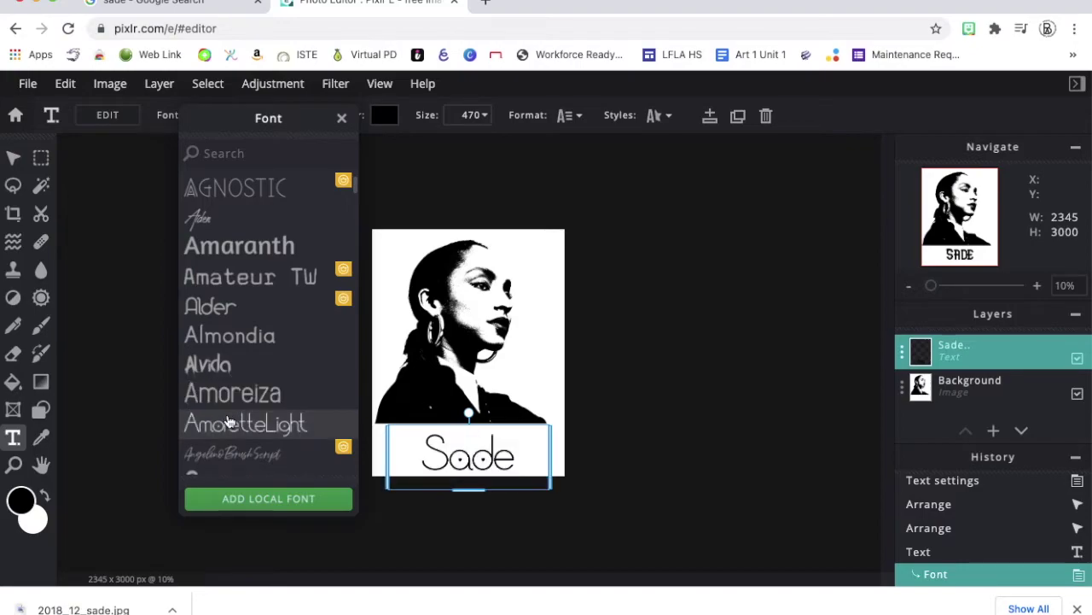
left_click(237, 451)
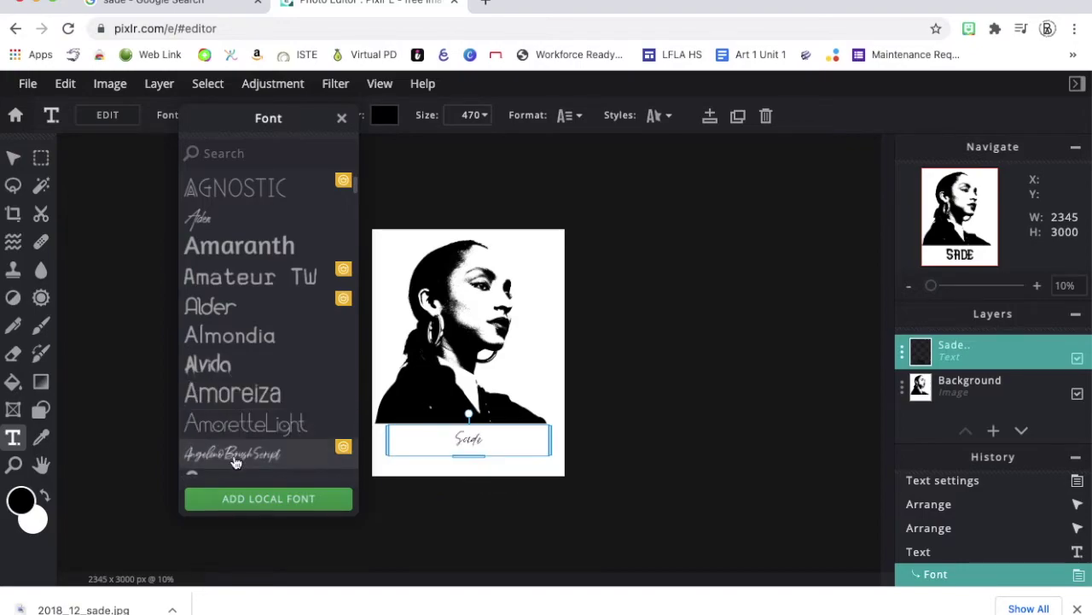
left_click(237, 461)
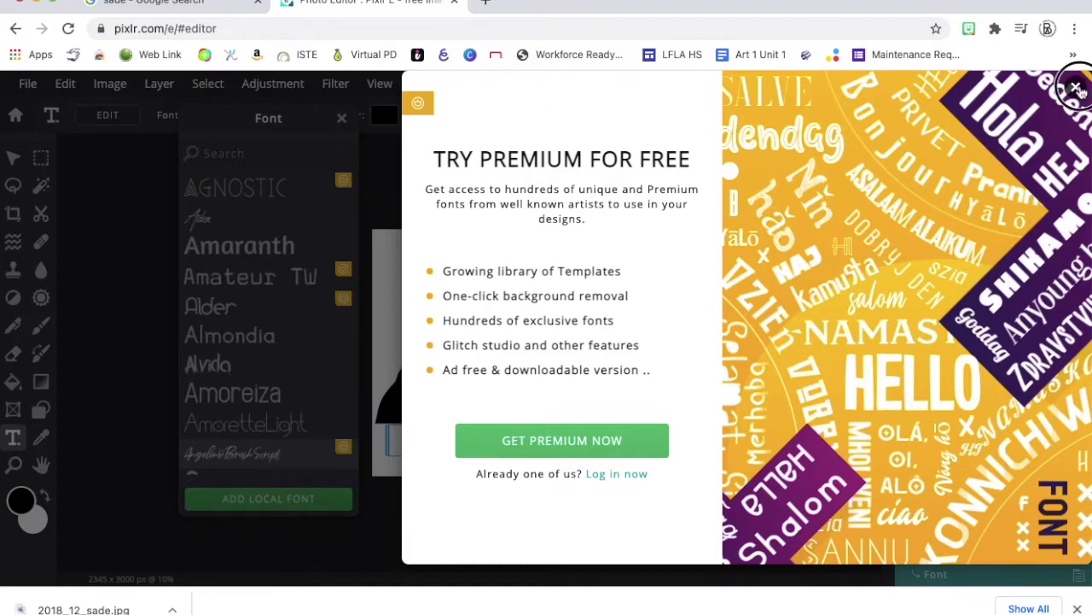
Close the premium offer and switch the Sade caption to the free Balqys font
left_click(1074, 86)
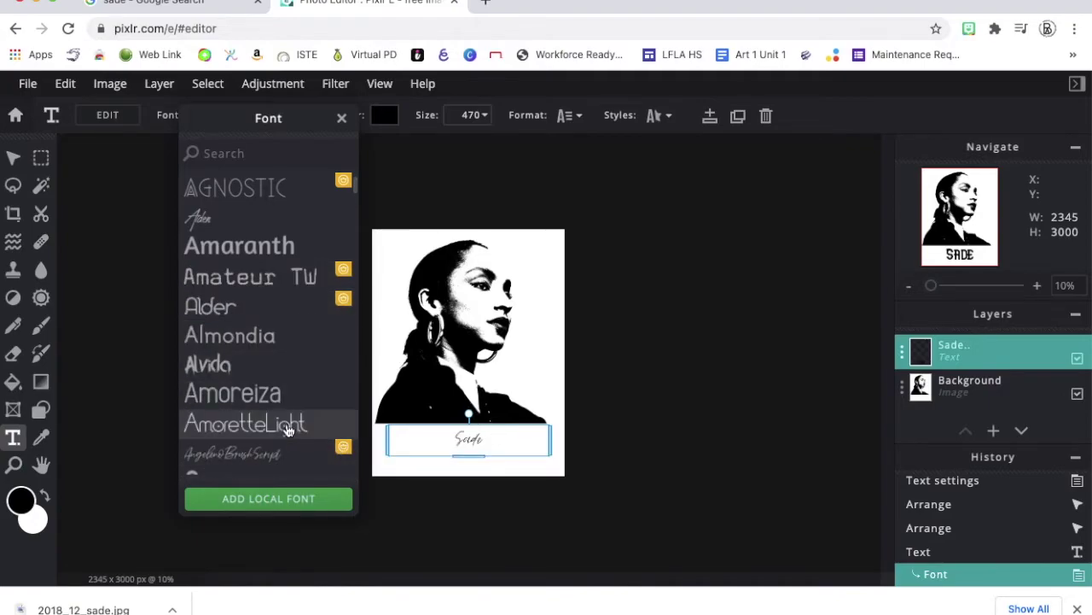
scroll(287, 427, "down", 1)
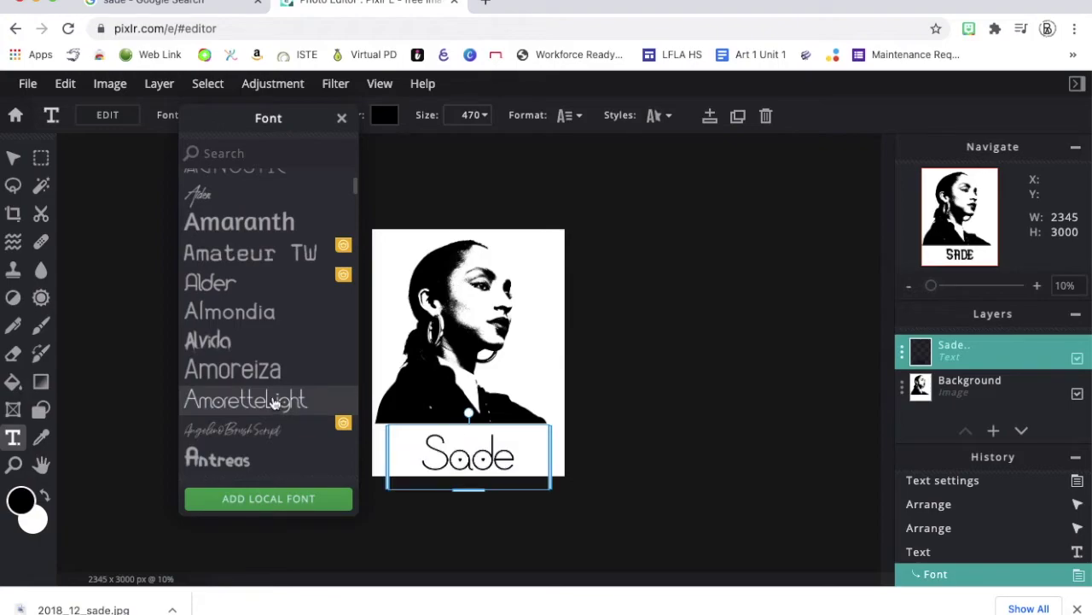
scroll(251, 414, "down", 3)
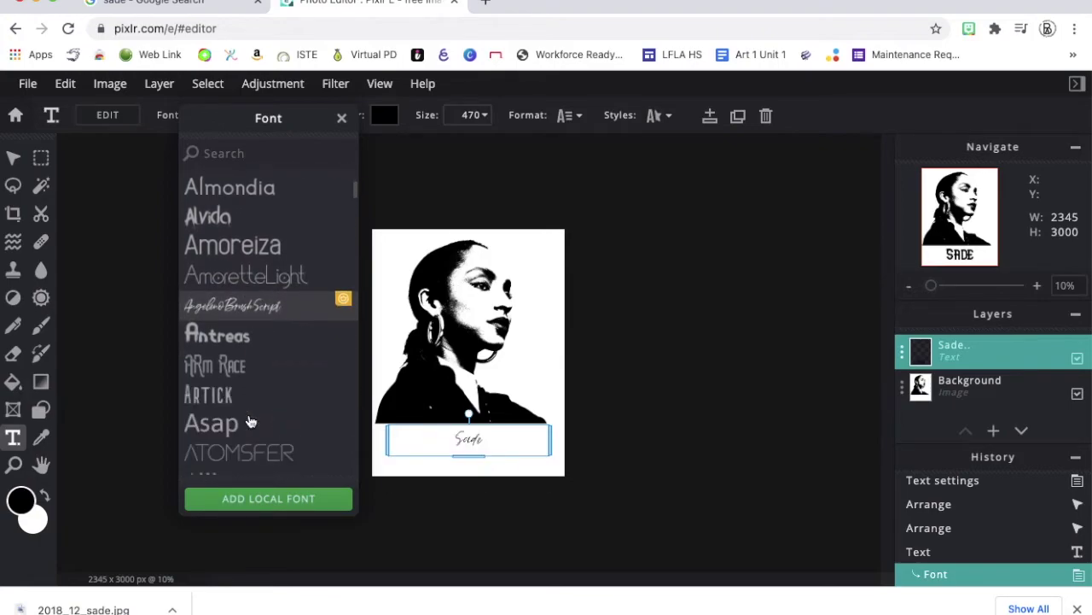
scroll(251, 418, "down", 5)
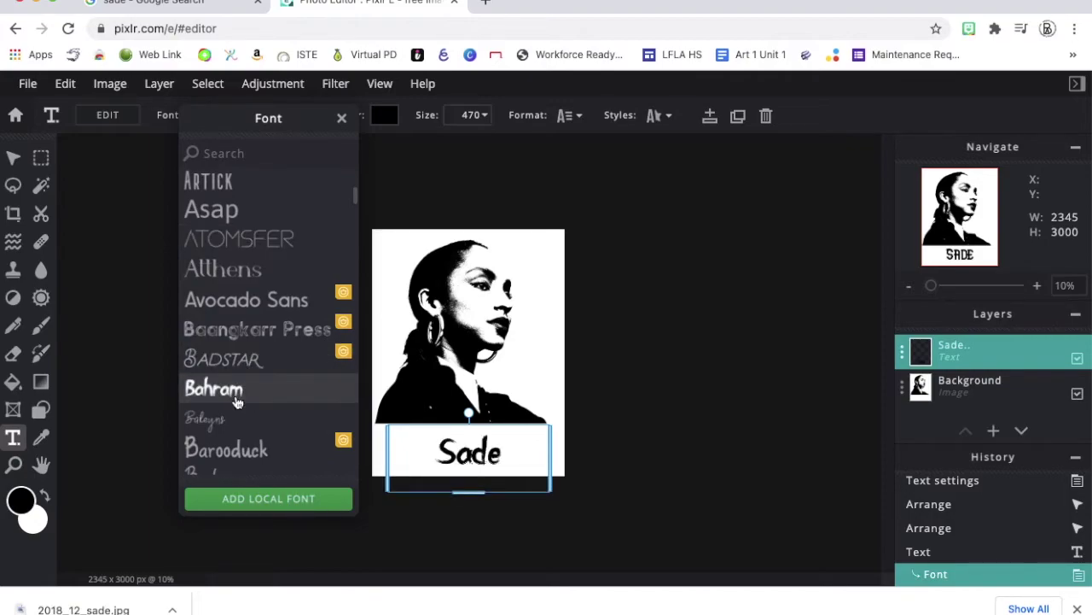
left_click(231, 415)
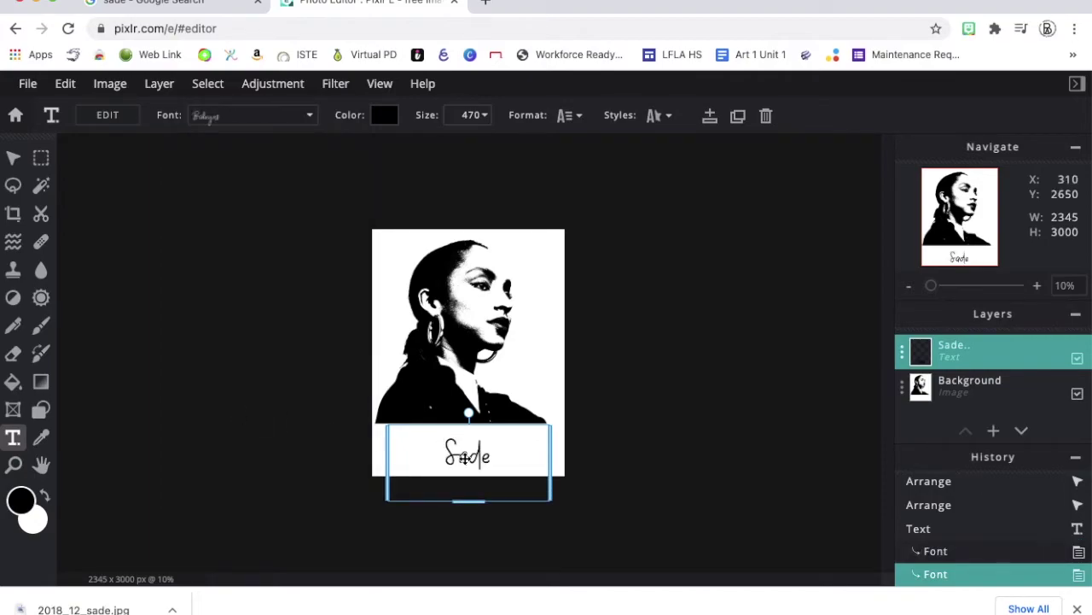
Resize the Sade caption from 470 to 660 and shift it slightly higher
double_click(466, 454)
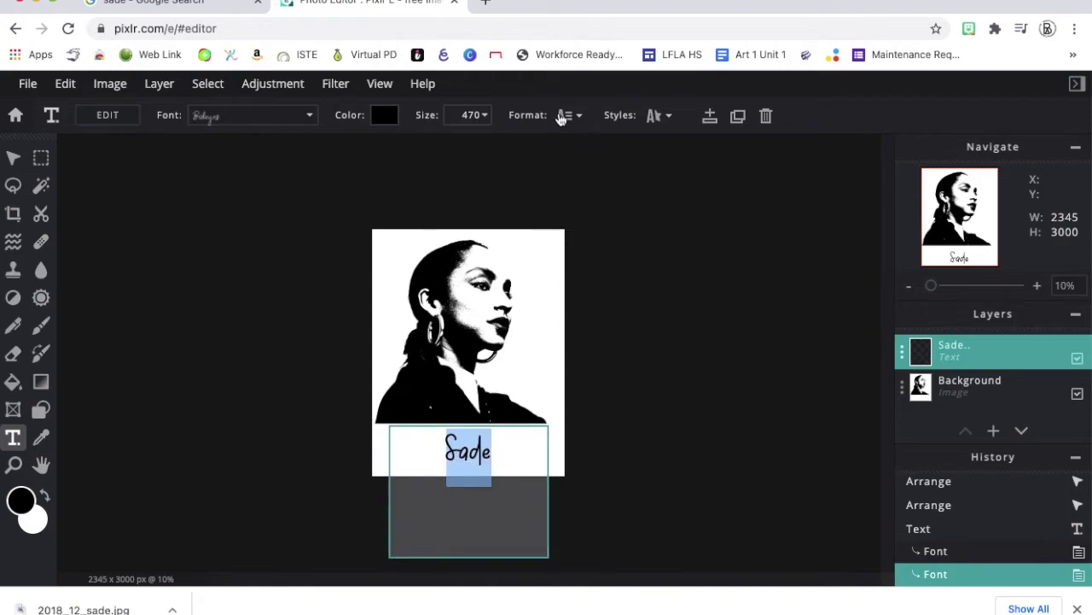
left_click(484, 115)
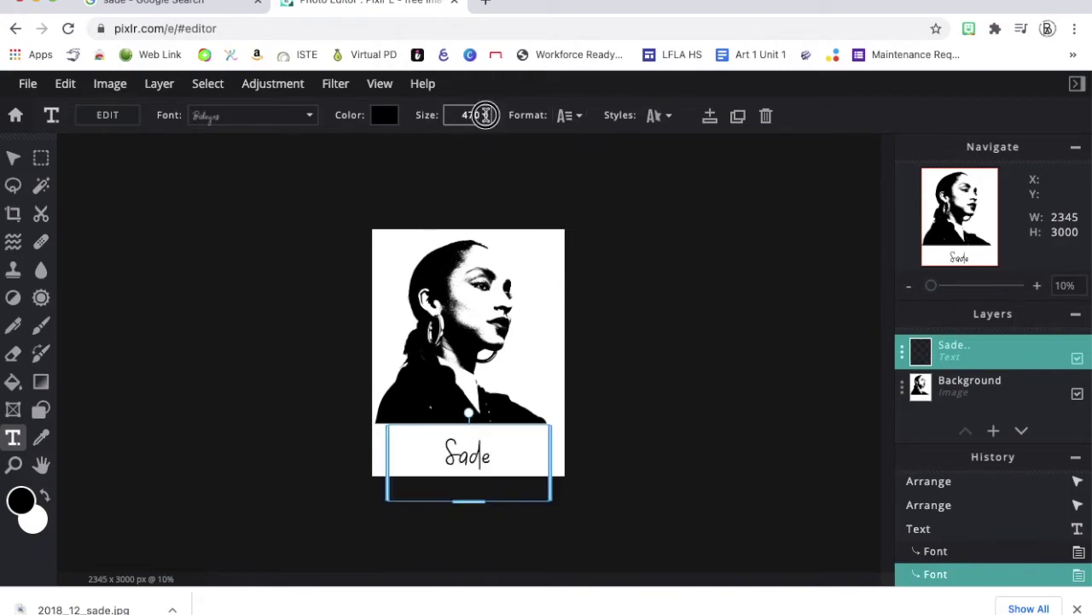
left_click_drag(434, 142, 450, 143)
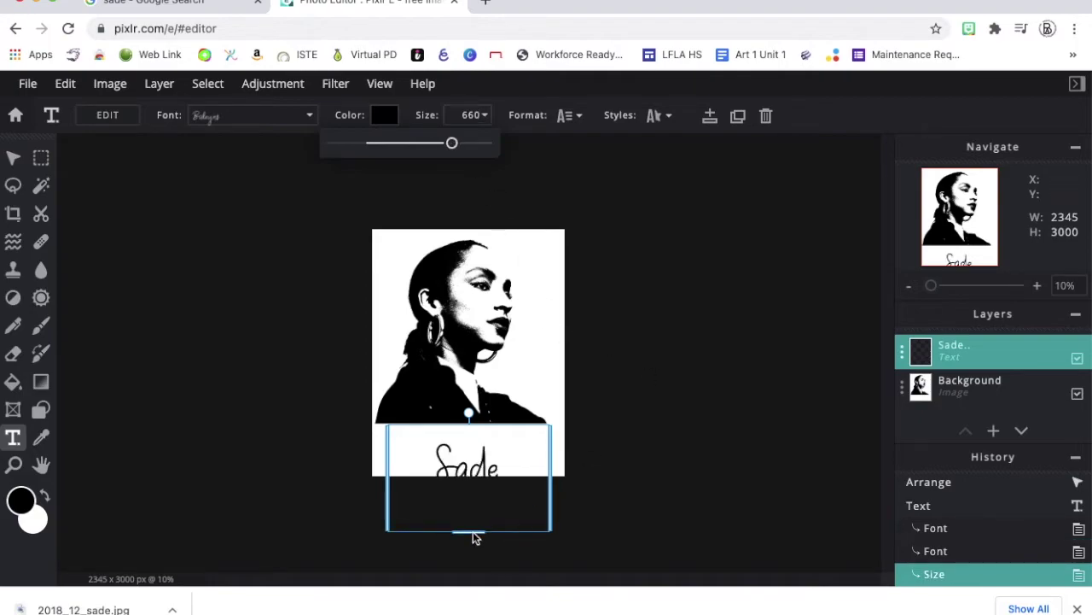
left_click_drag(471, 486, 474, 448)
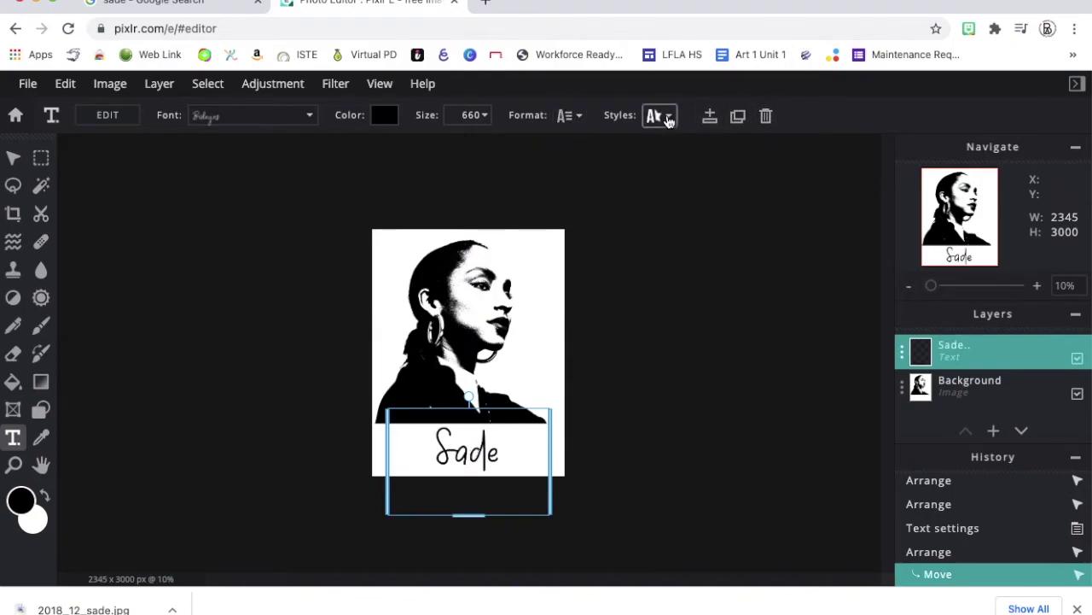
left_click(664, 116)
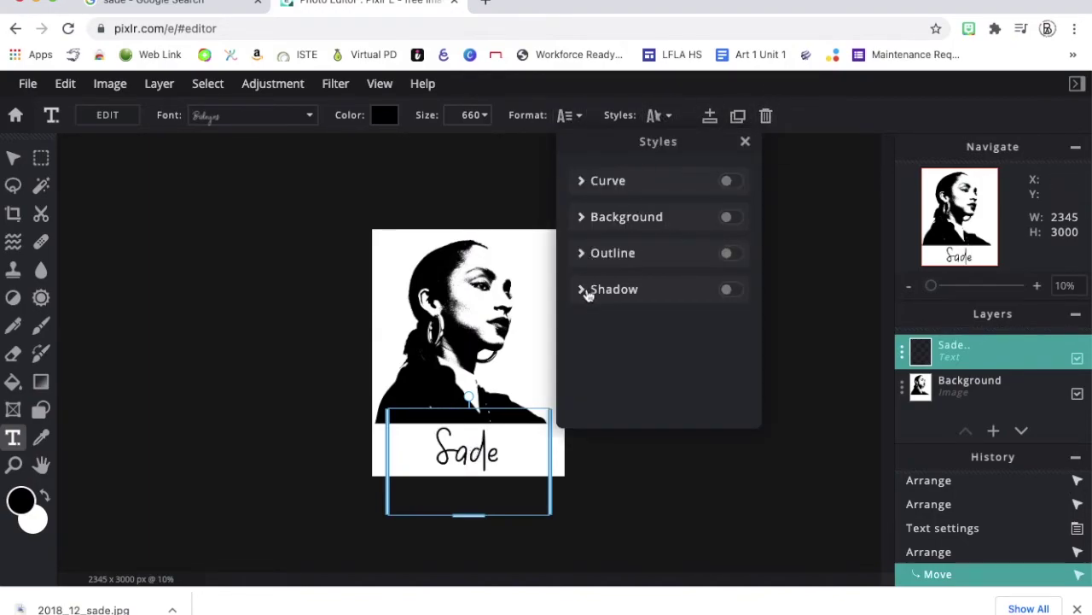
Test the Outline and Curve style options on the caption, leaving both off
left_click(588, 254)
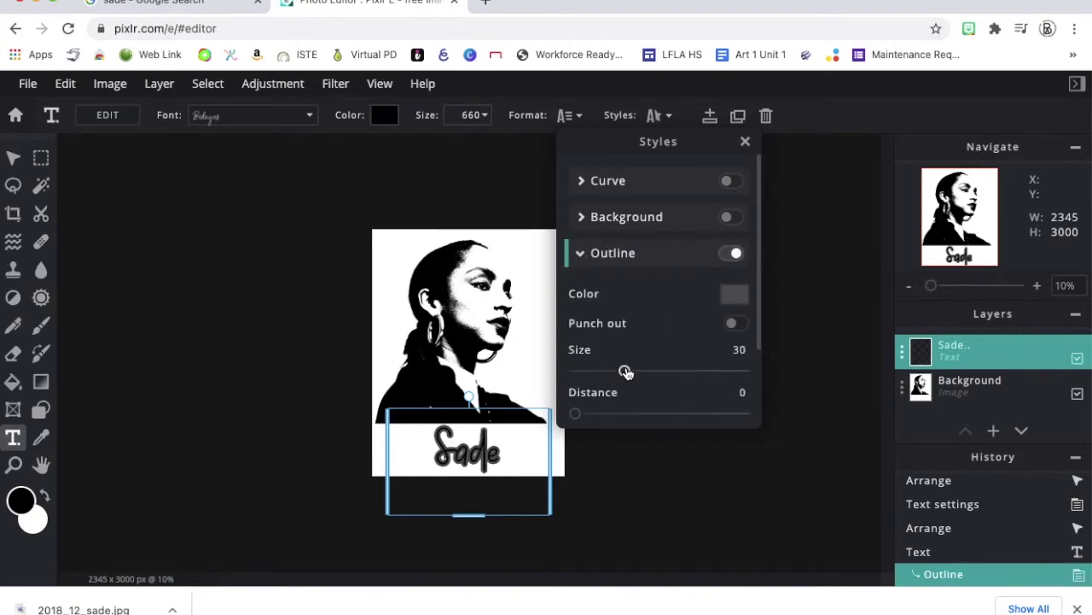
left_click(581, 254)
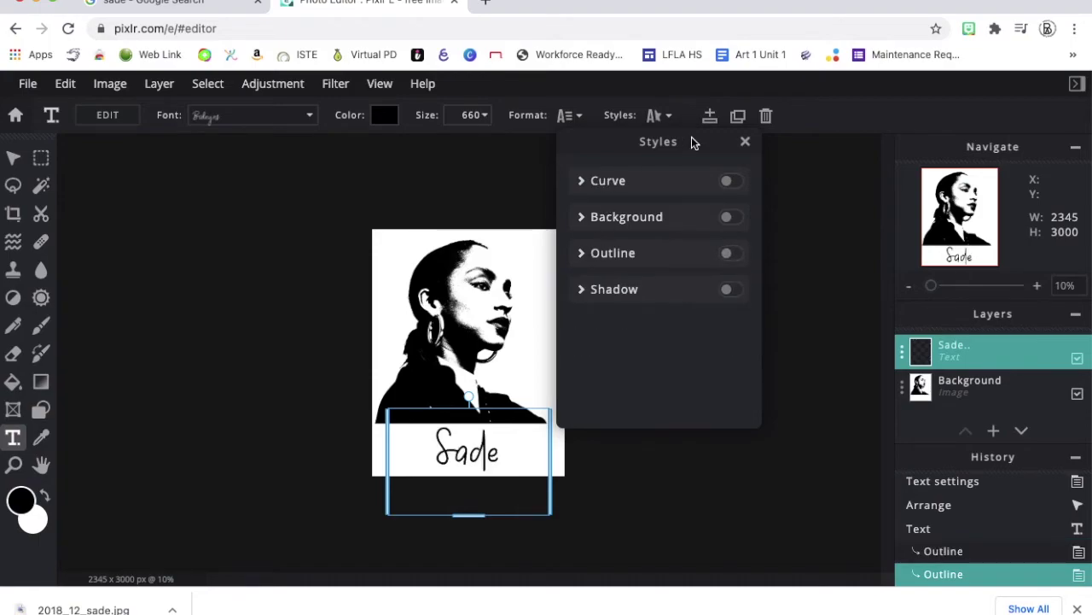
left_click(598, 182)
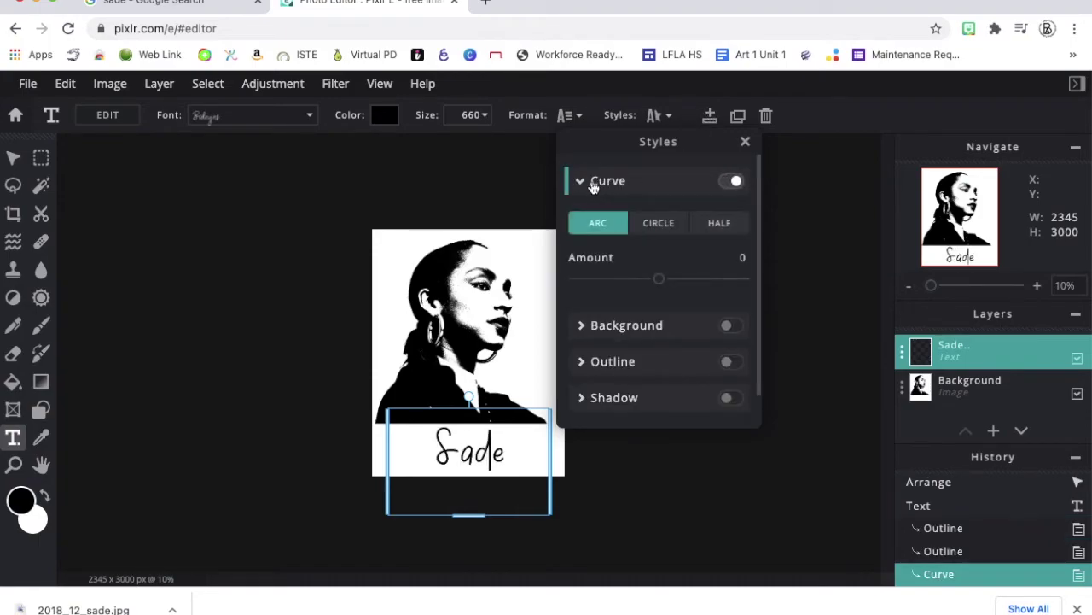
left_click(581, 180)
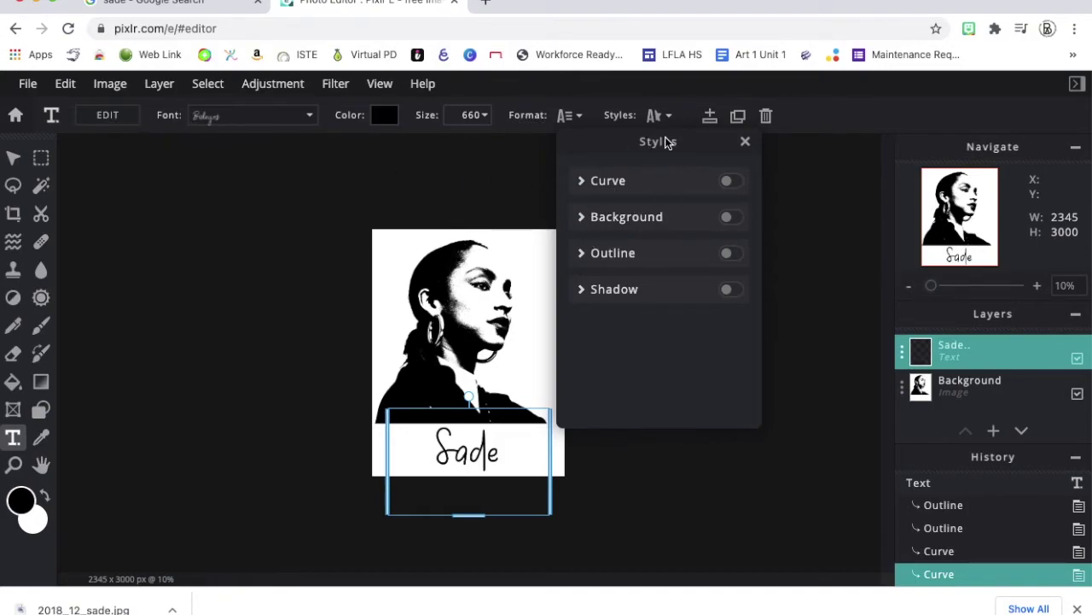
Enable a black (#000000) outline on the caption and reduce its size from 30 to 10
left_click(615, 254)
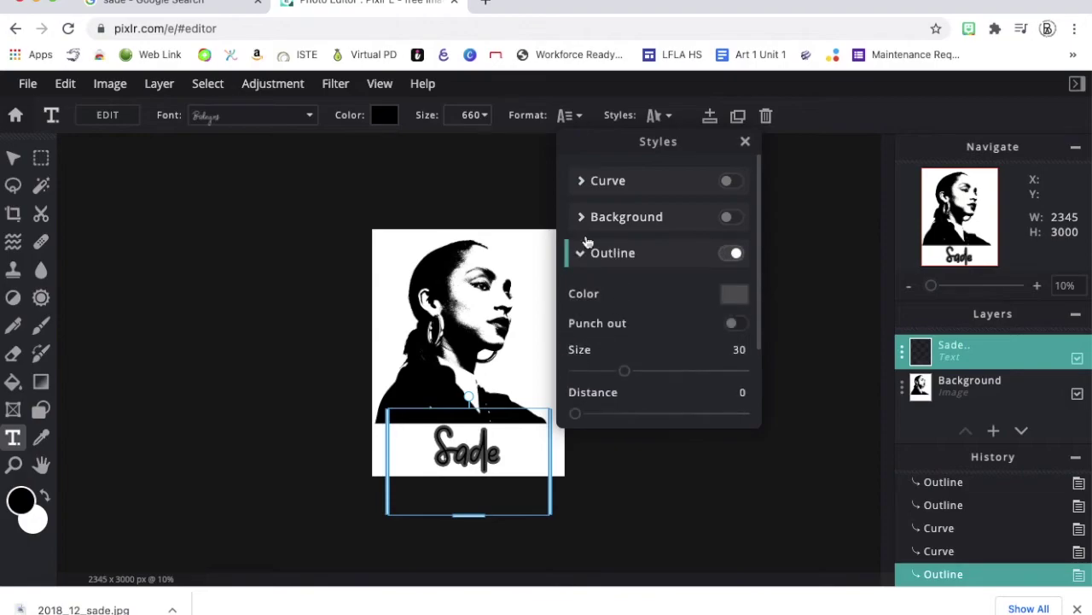
left_click(725, 294)
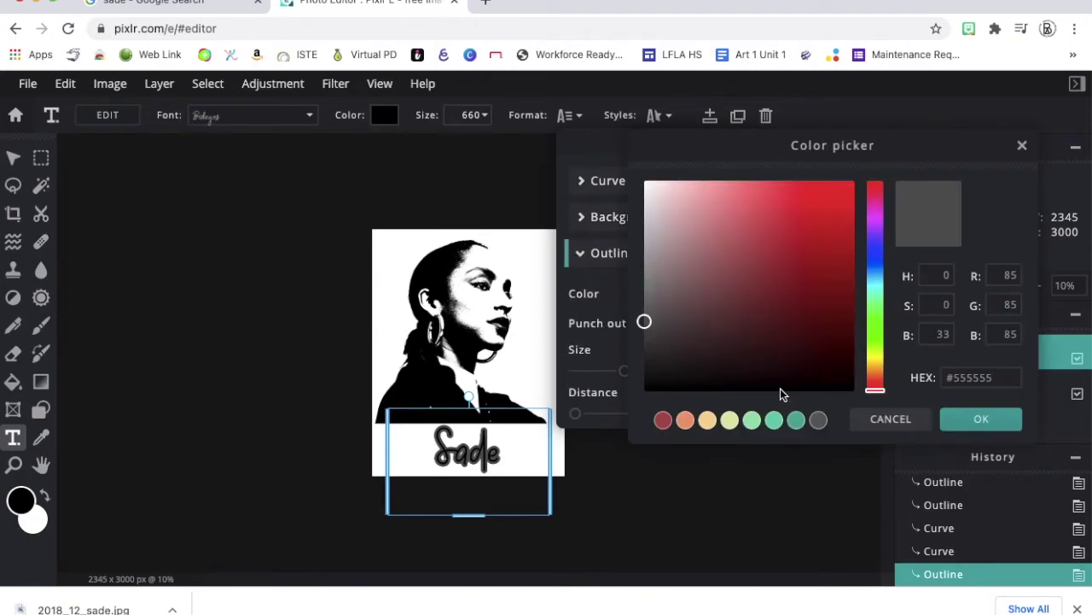
left_click_drag(648, 389, 645, 392)
left_click(977, 420)
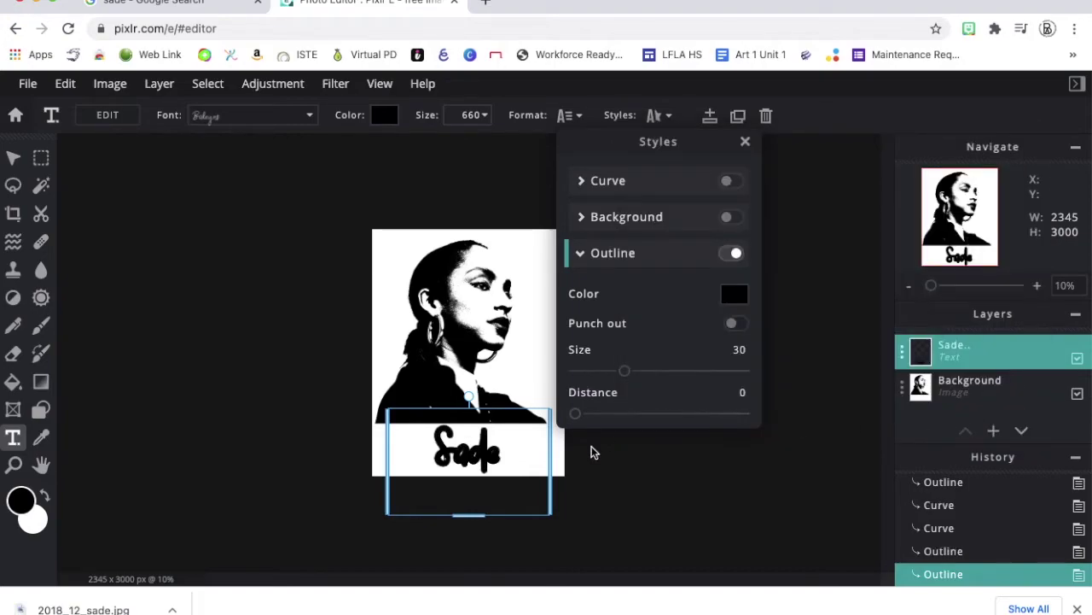
left_click_drag(624, 371, 590, 376)
mouse_move(575, 413)
left_mouse_down()
mouse_move(674, 420)
mouse_move(567, 418)
left_mouse_up()
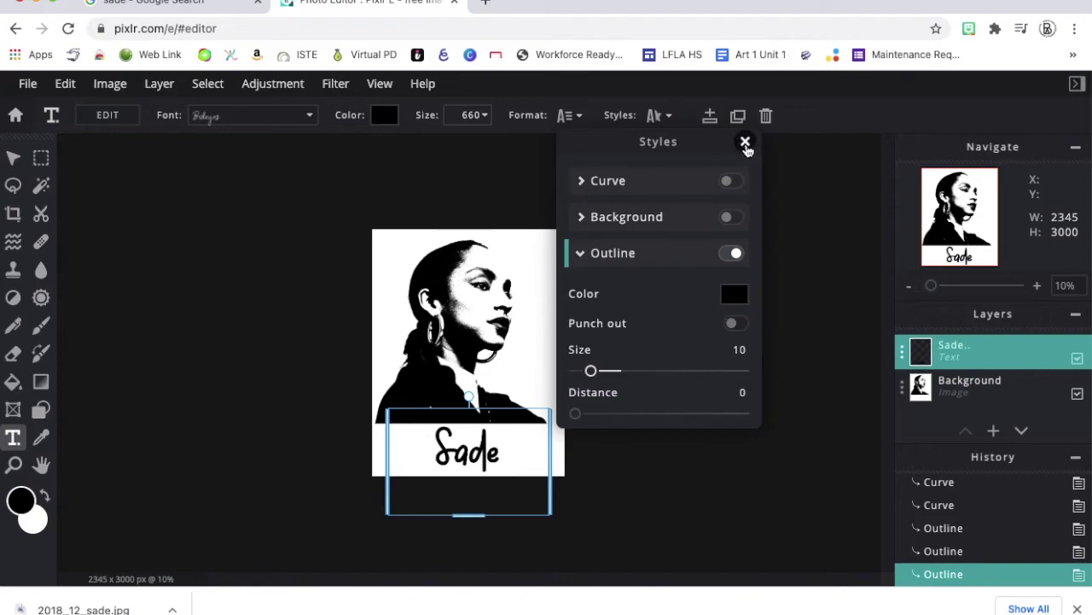
left_click(744, 141)
Rotate the Sade caption vertical and place it beside the portrait's chin and neck
left_click(679, 444)
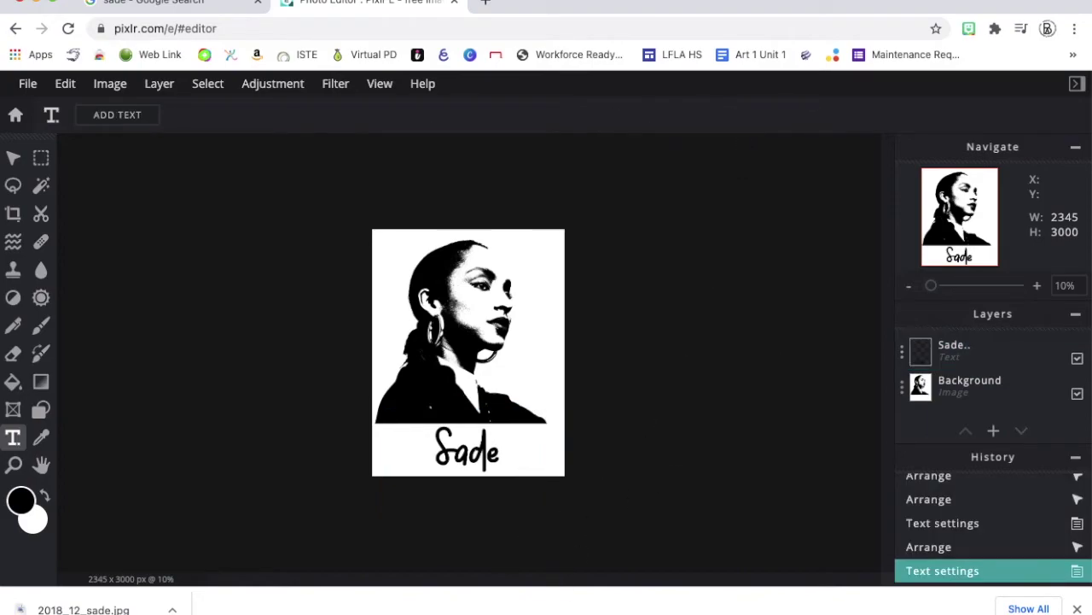
left_click(461, 450)
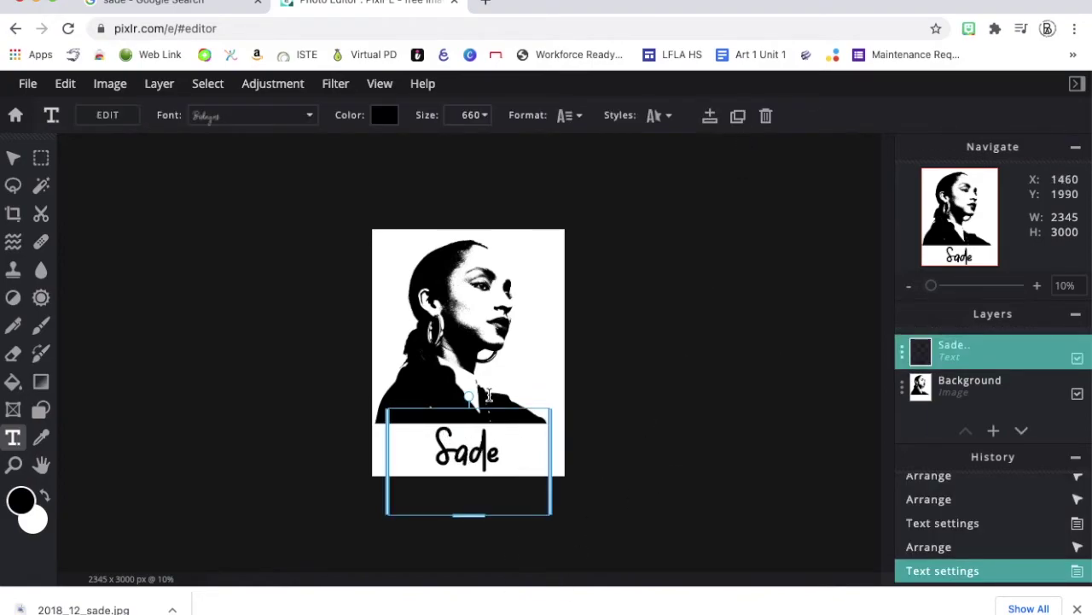
left_click_drag(469, 397, 405, 460)
left_click_drag(481, 469, 566, 365)
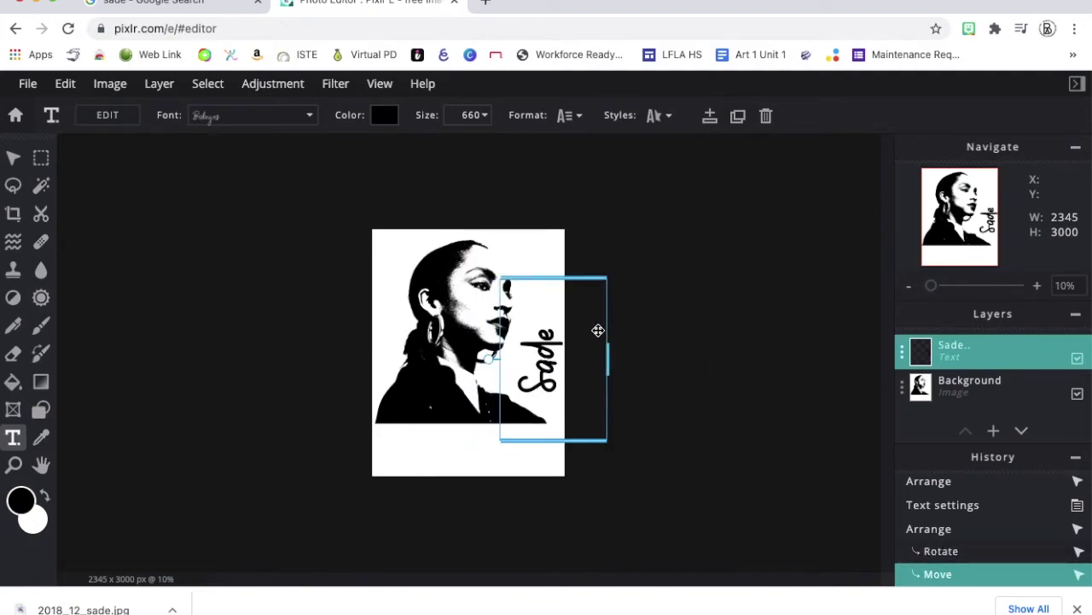
key("Right")
key("Right")
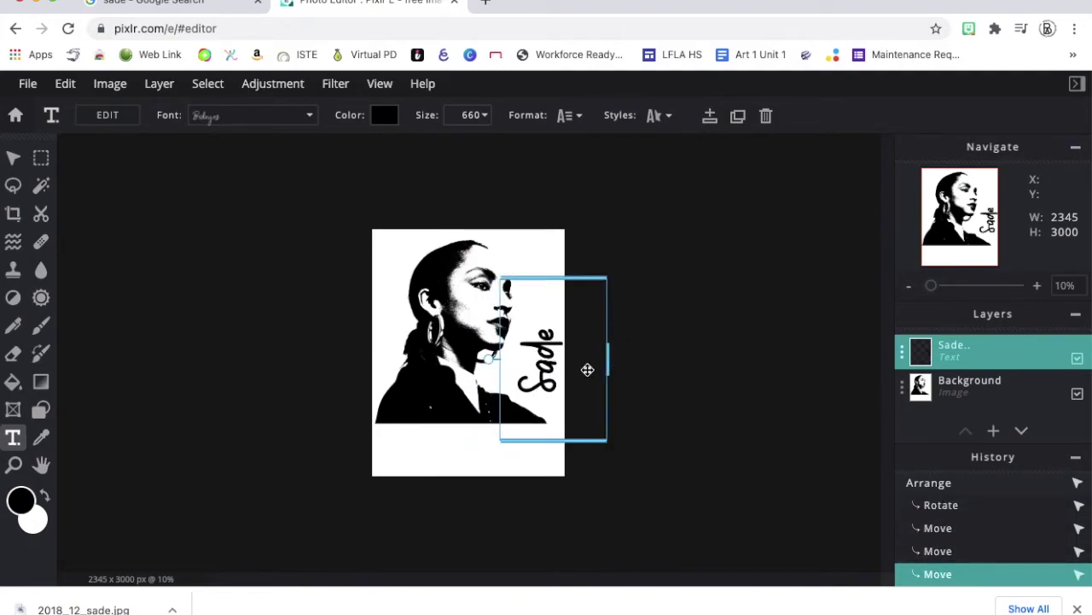
left_click_drag(548, 361, 541, 359)
Deselect the caption and cancel the extra Add Text prompt so no new layer appears
left_click(648, 408)
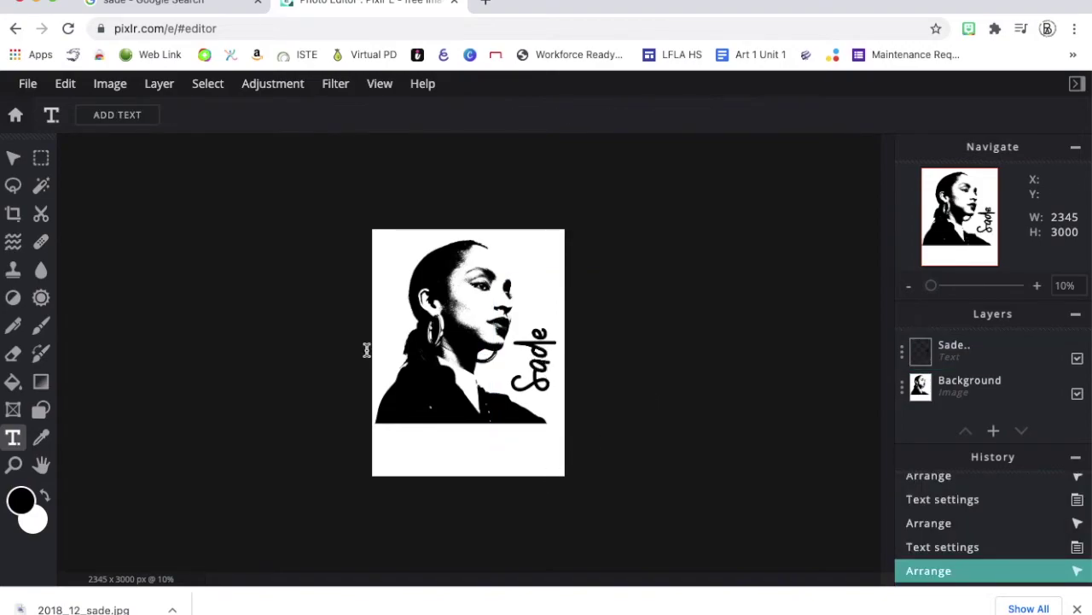
left_click(479, 429)
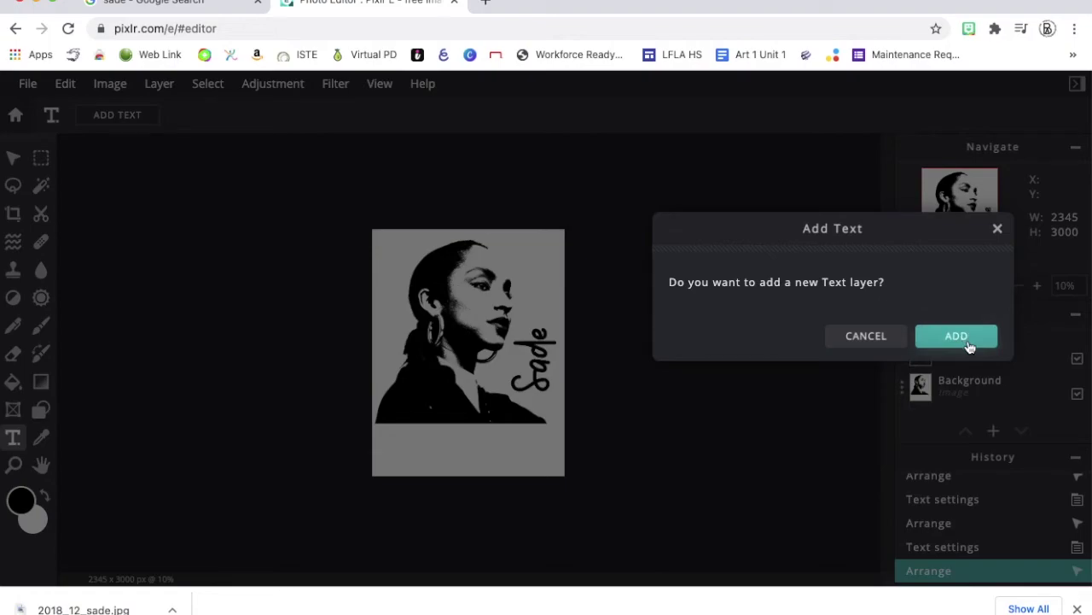
left_click(869, 333)
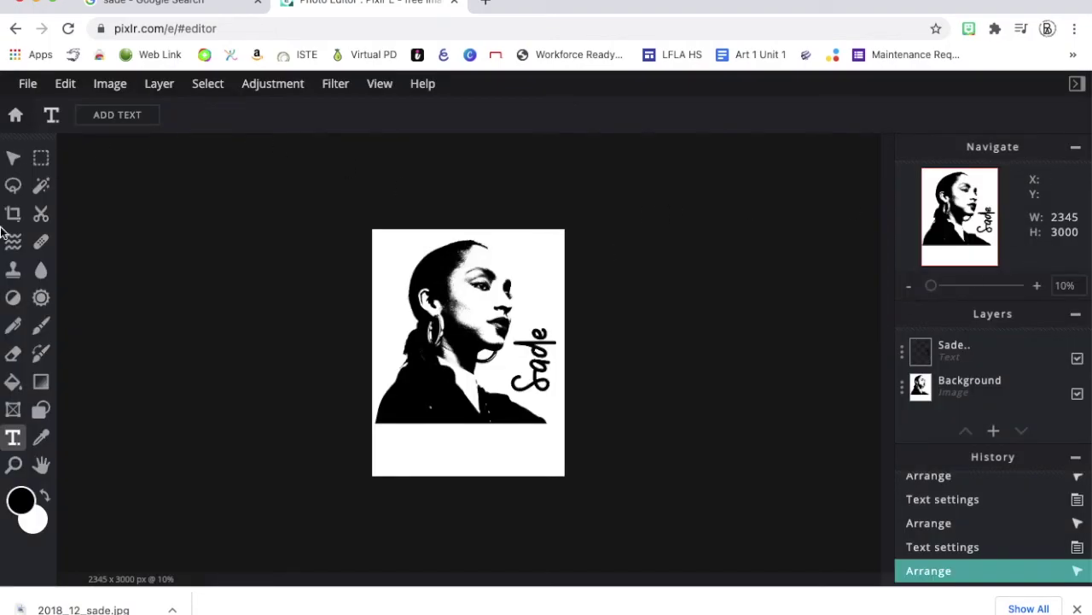
Crop the canvas to 2345 × 2360 px, trimming the blank strip below the portrait
left_click(13, 213)
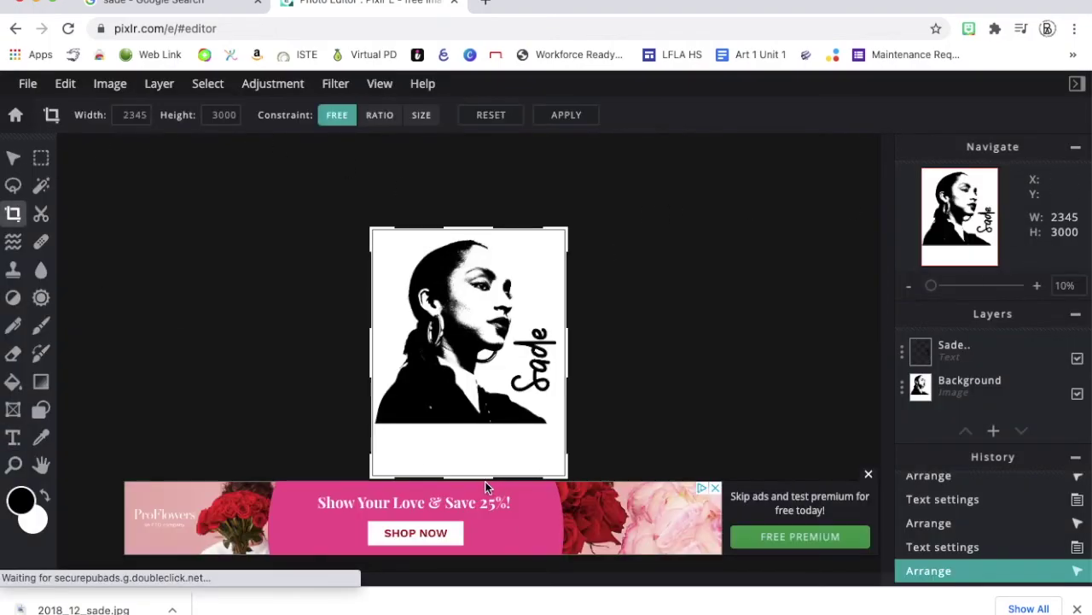
left_click_drag(473, 476, 467, 424)
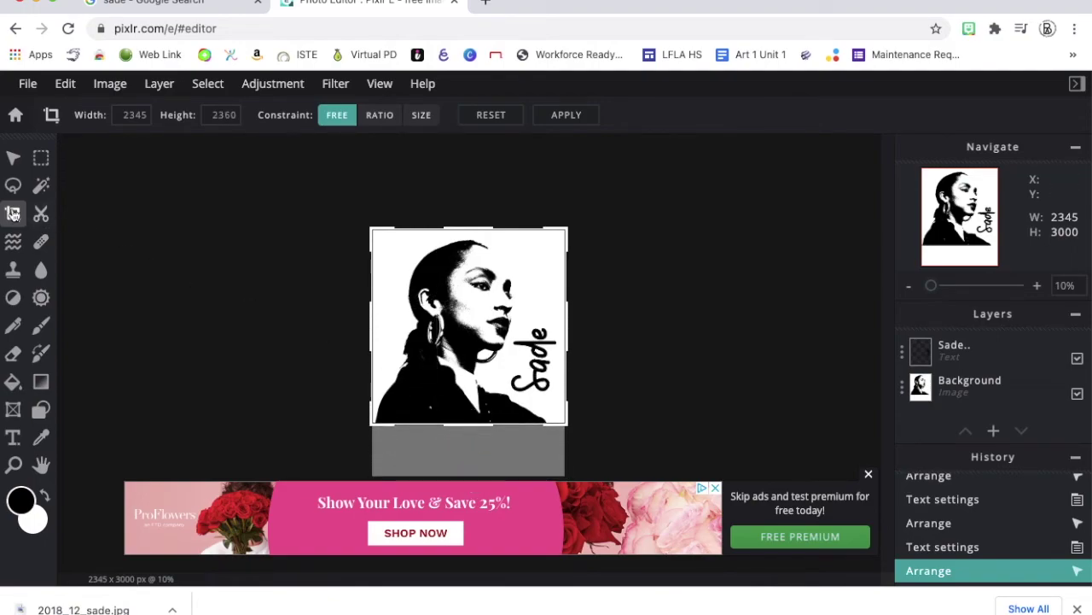
left_click(869, 473)
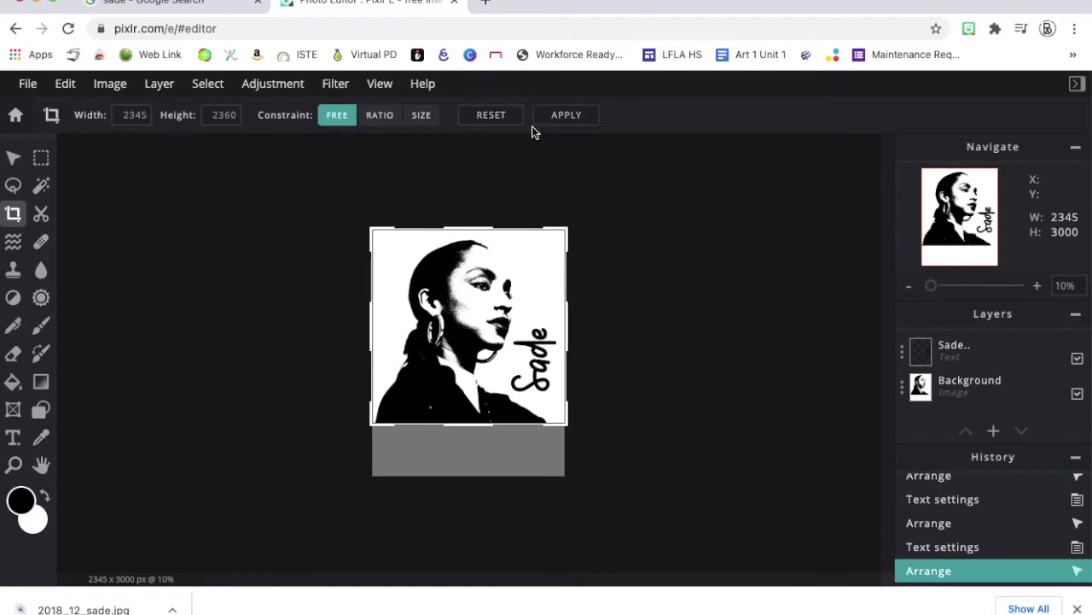
left_click(568, 114)
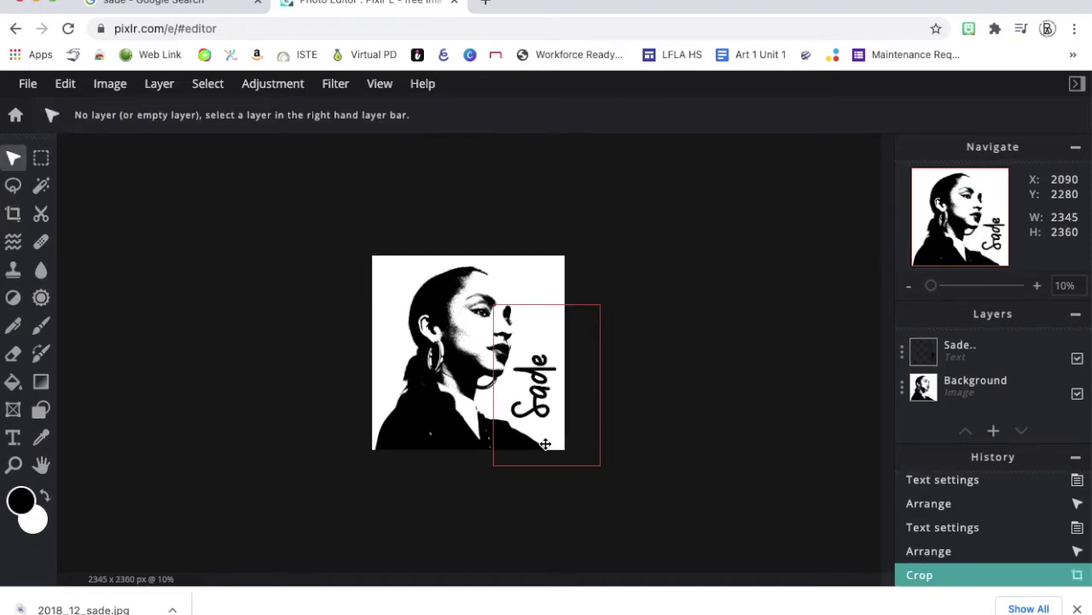
scroll(383, 359, "up", 6)
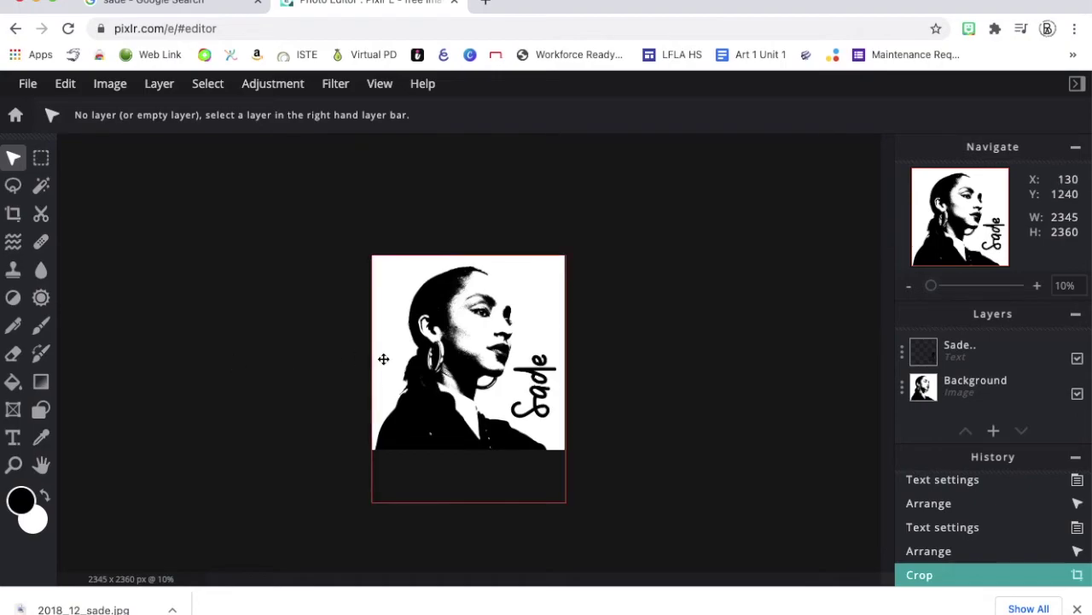
scroll(384, 358, "down", 4)
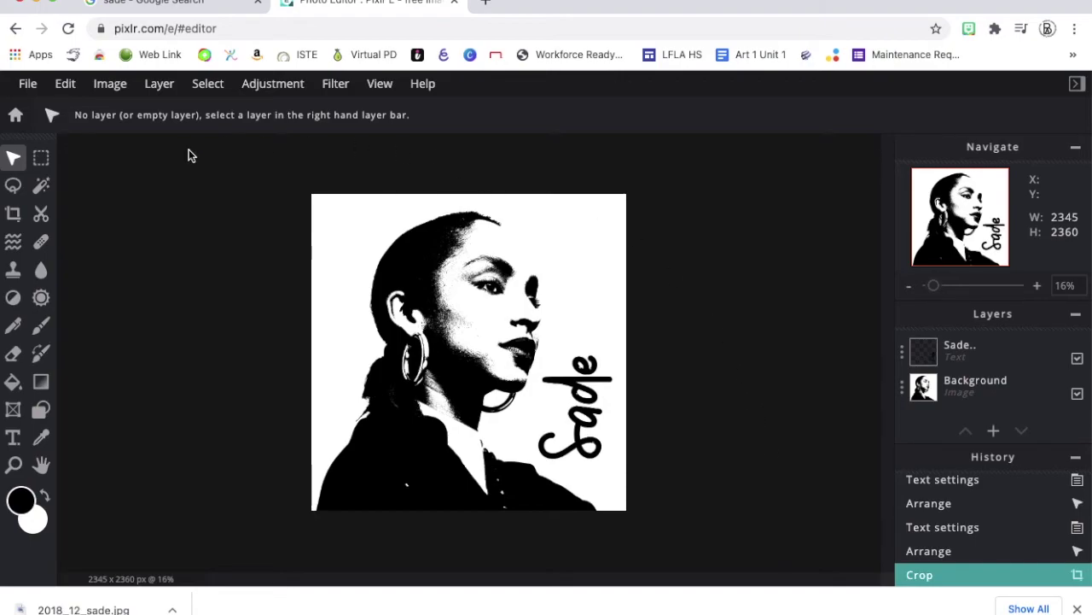
Download the stencil as a 100%-quality JPG named 'Sade Bleach Stencil'
left_click(26, 83)
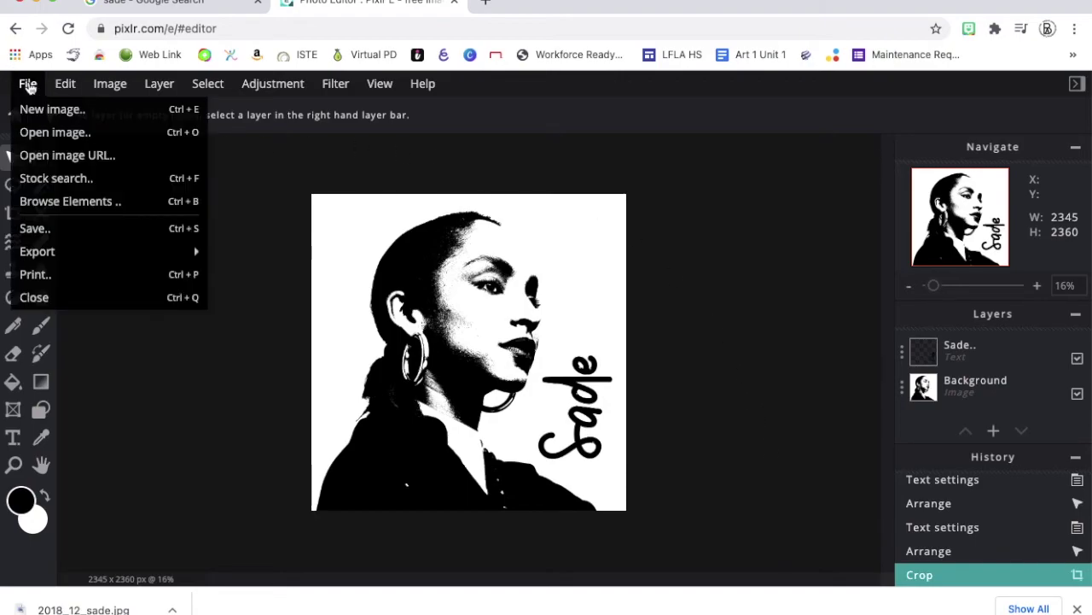
left_click(63, 237)
double_click(825, 209)
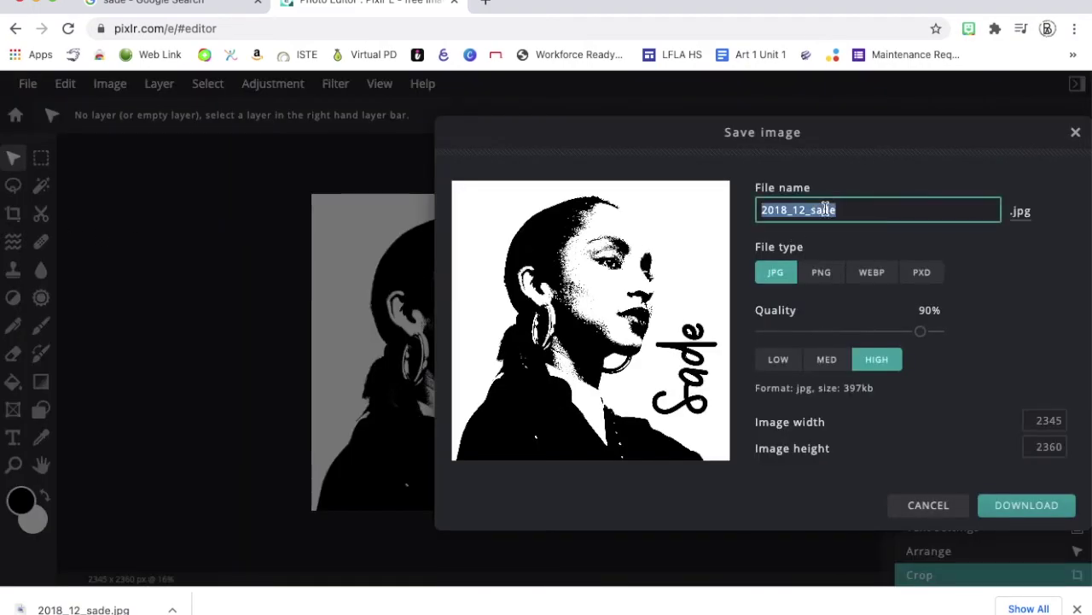
type("Sad")
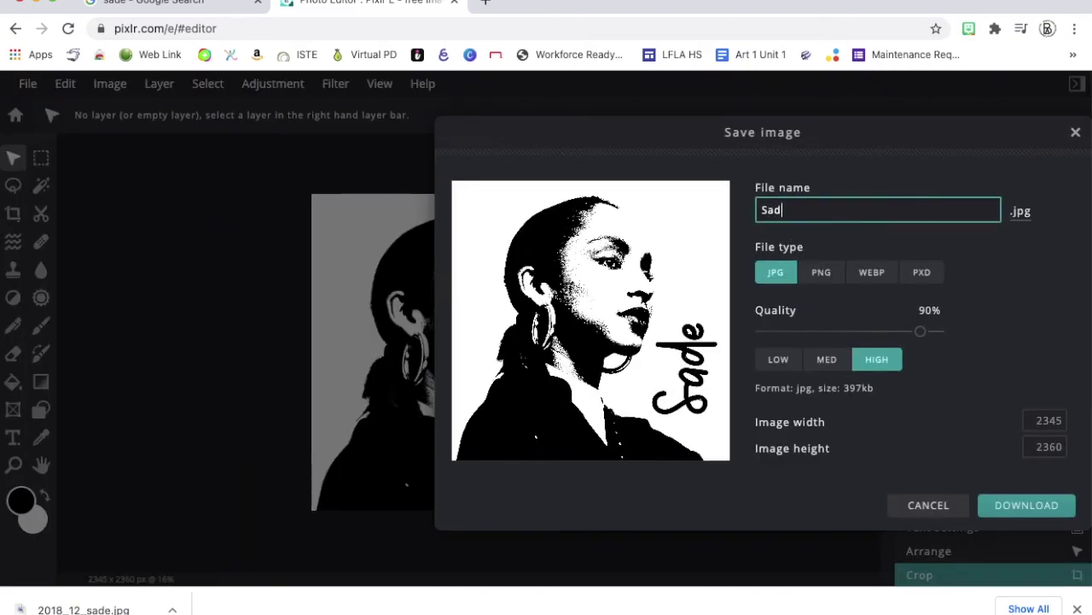
type("e Bleach Stencil")
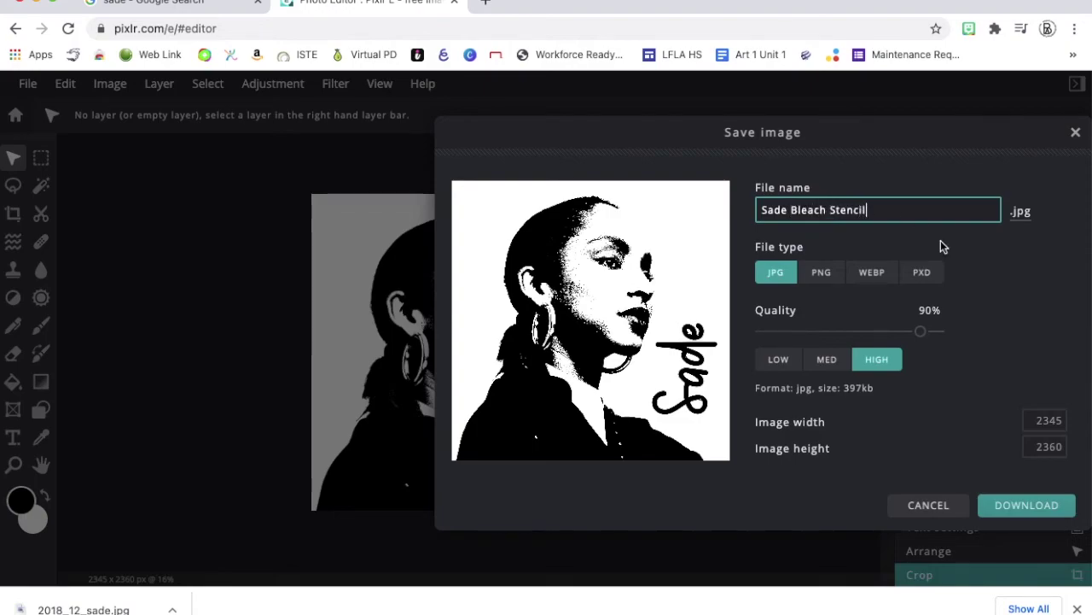
left_click_drag(922, 330, 962, 329)
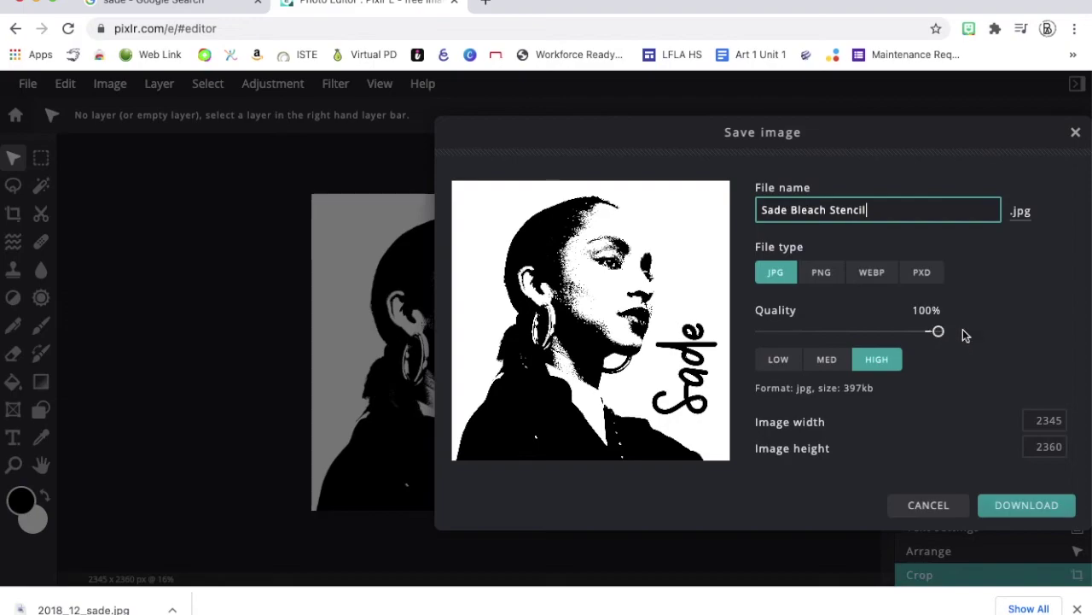
left_click(1001, 506)
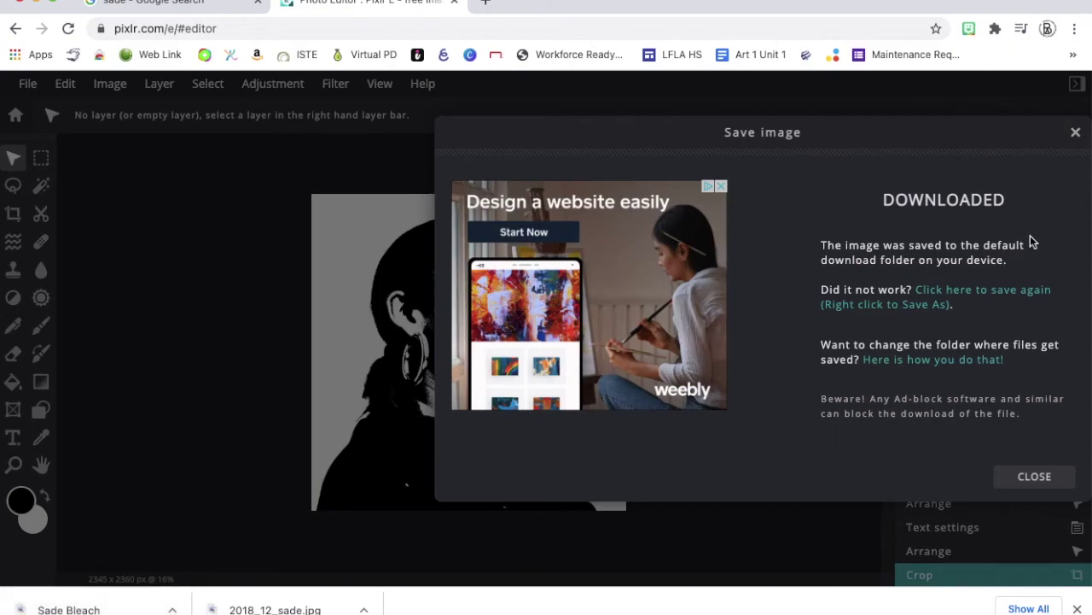
left_click(1075, 133)
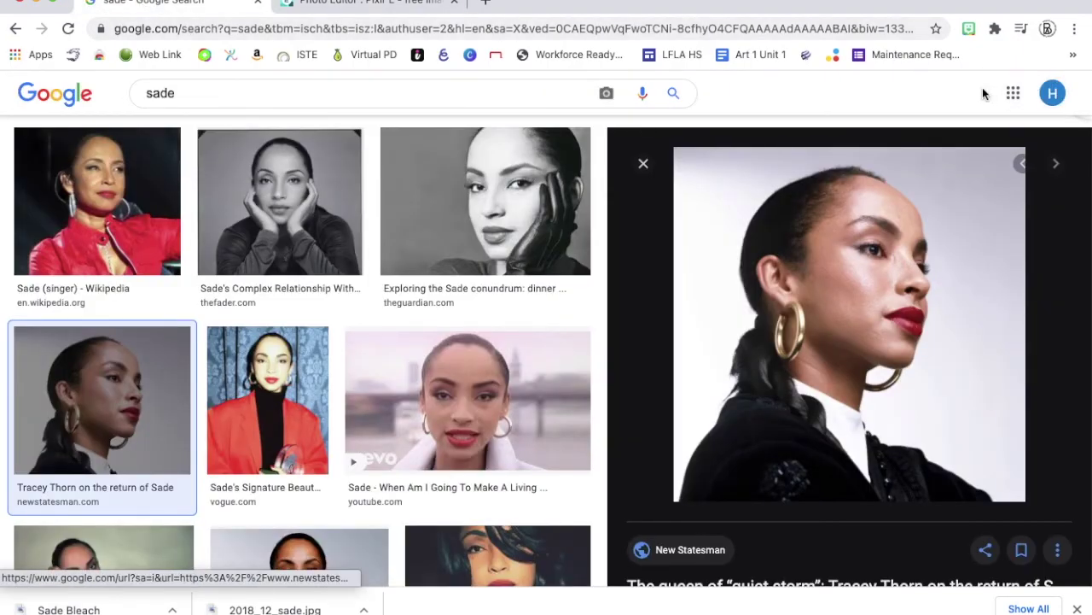
Open the Google apps grid to go to Gmail
left_click(1013, 93)
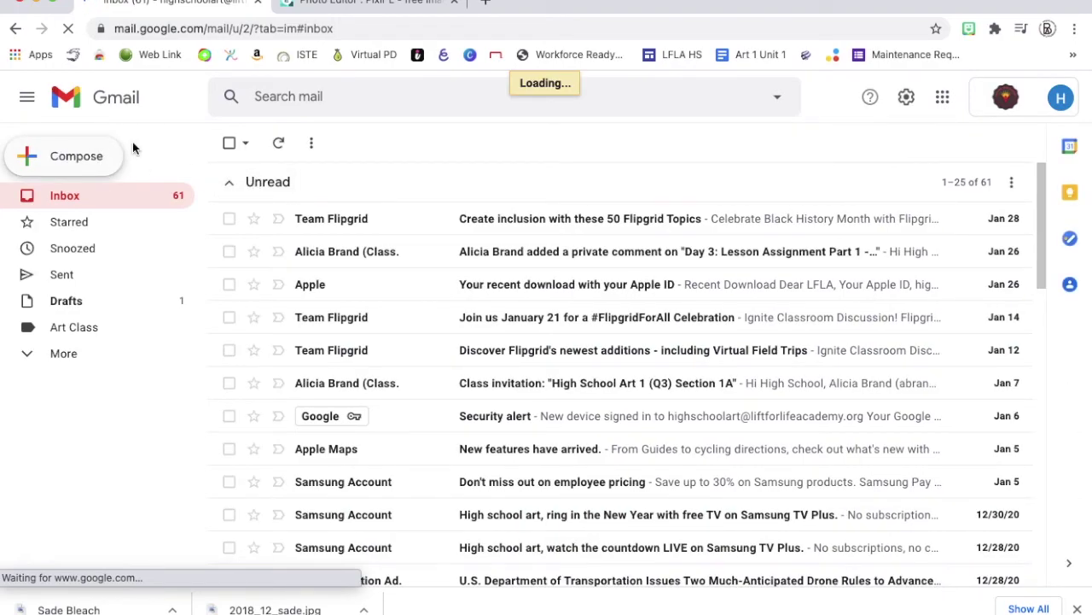
Address a new email to the suggested contact, subject 'Bleach Stencil', body 'Here is my image for my stencil'
left_click(75, 142)
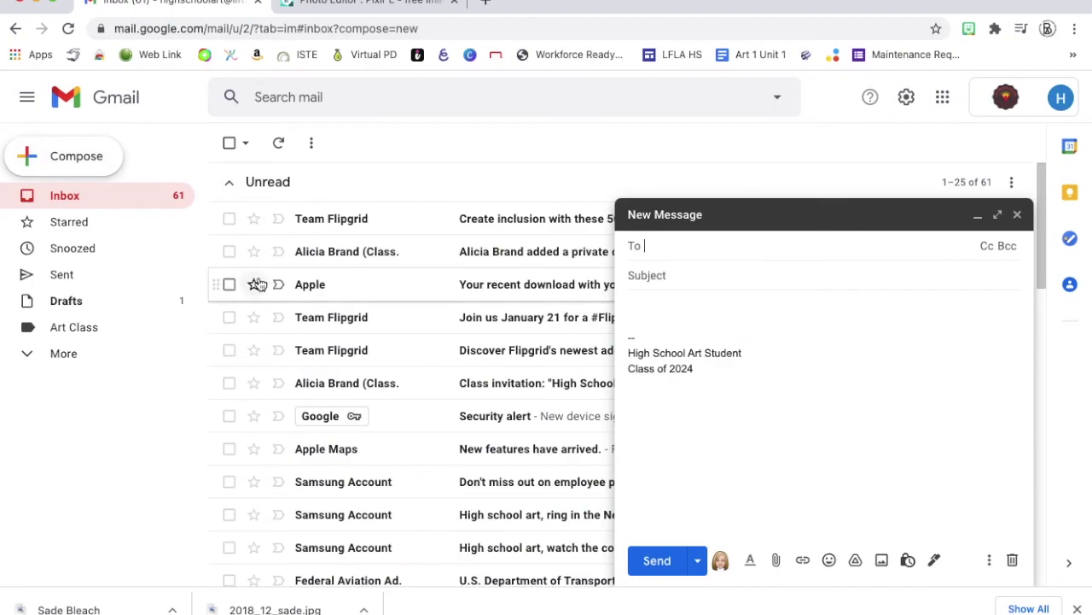
type("ab")
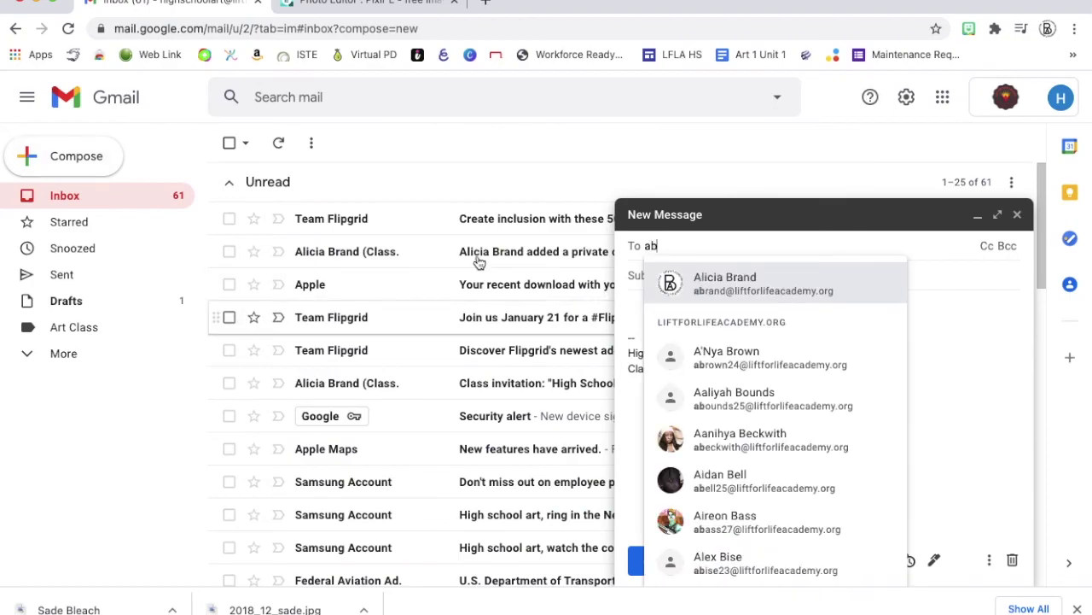
left_click(734, 285)
left_click(667, 275)
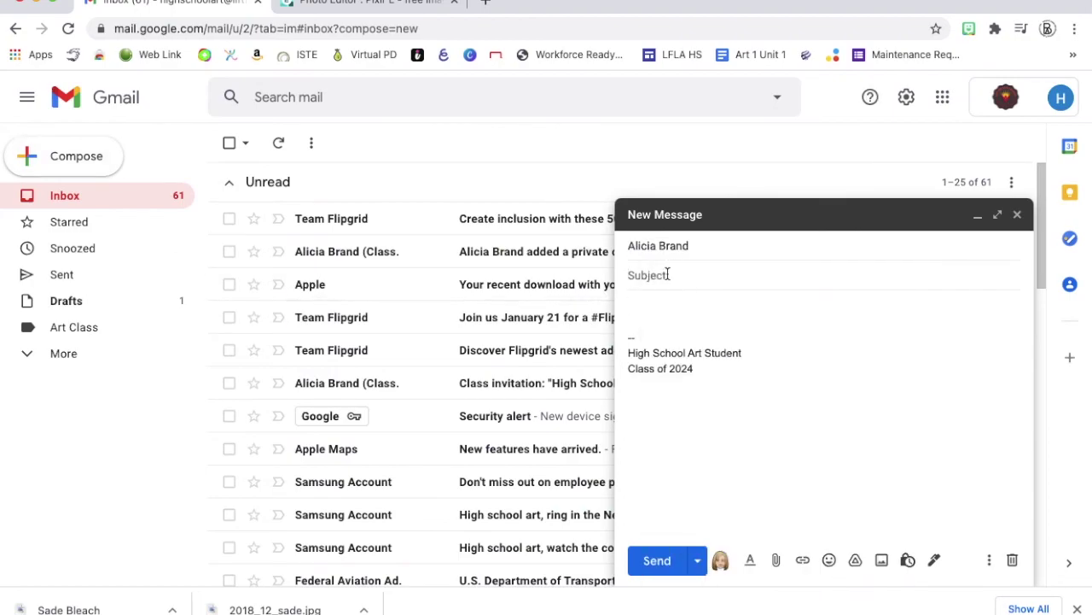
type("Bleach Stencil")
left_click(658, 304)
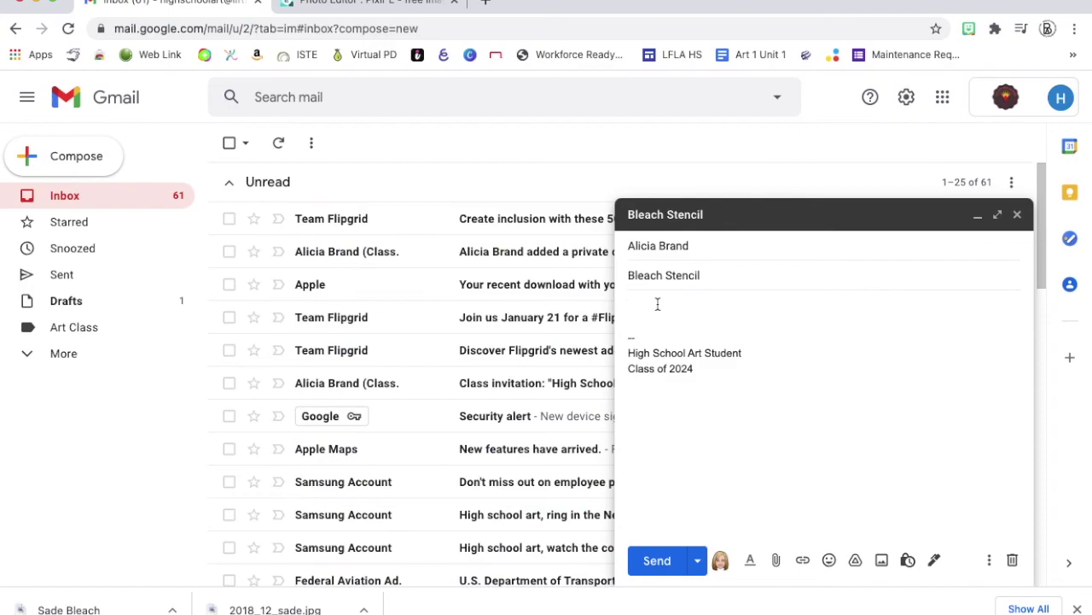
type("Here i")
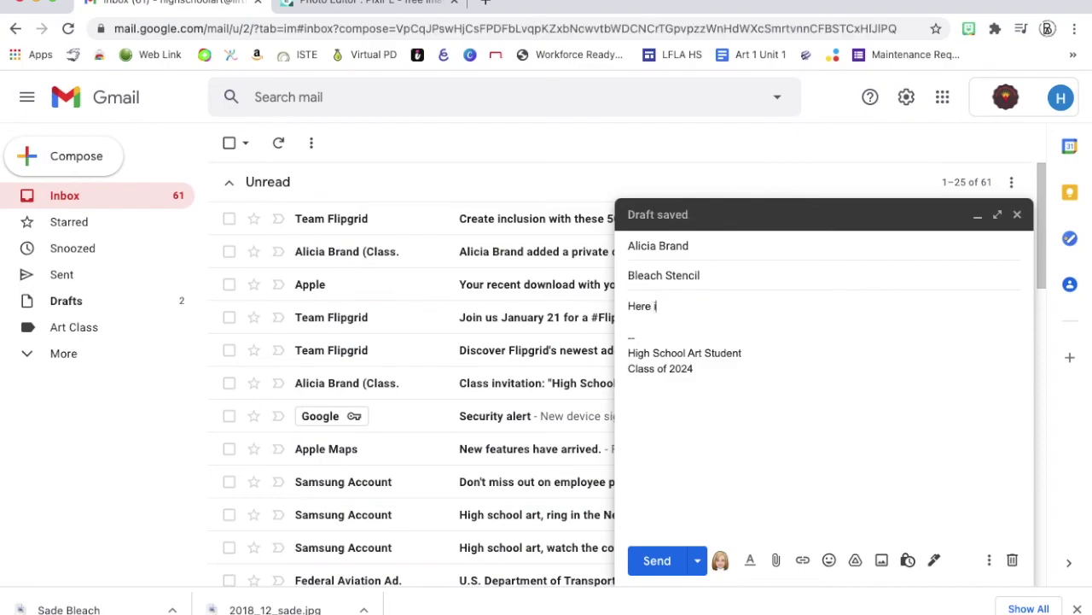
type("s my image for my stencil.")
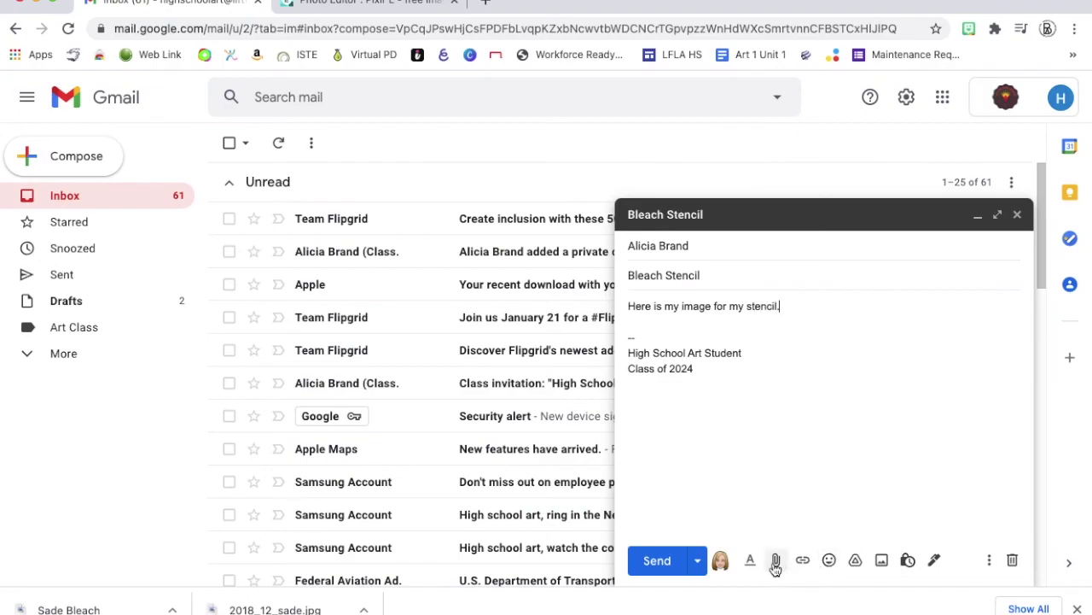
Attach Sade Bleach Stencil.jpg from Downloads and send the email
left_click(776, 560)
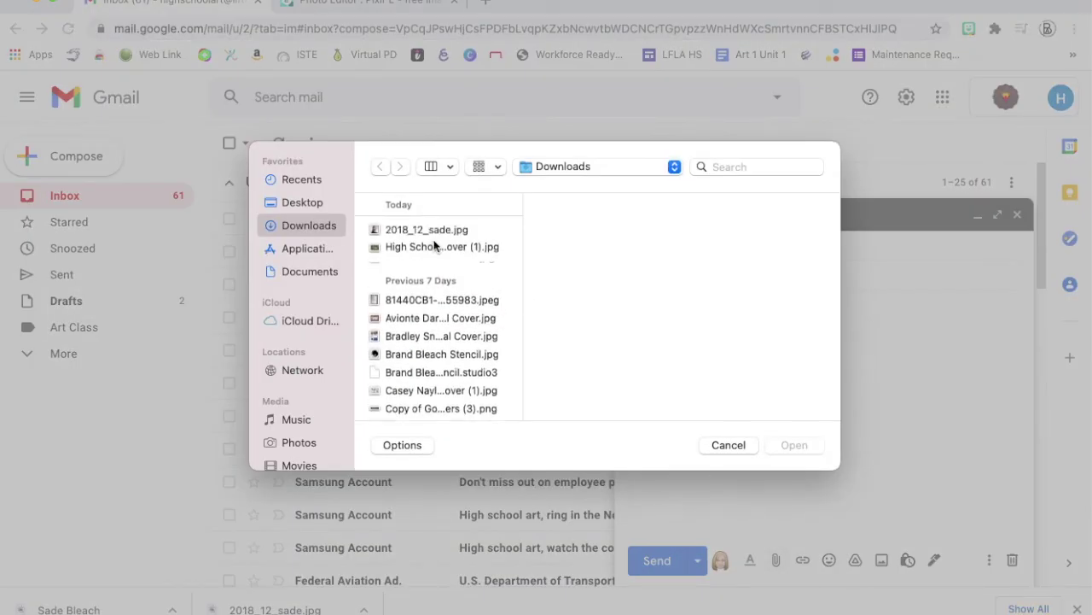
left_click(432, 272)
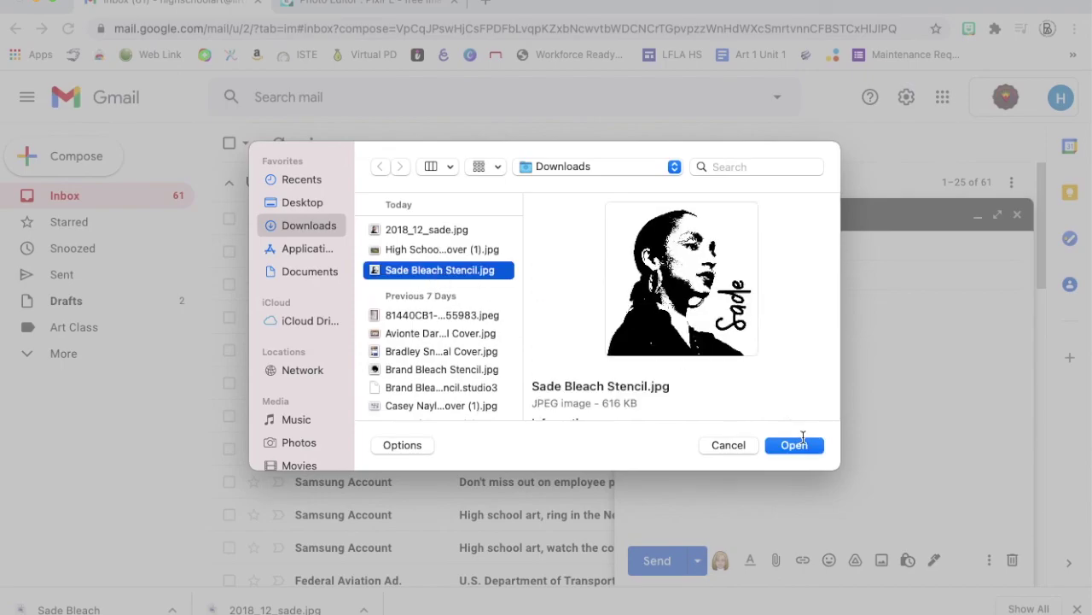
left_click(803, 440)
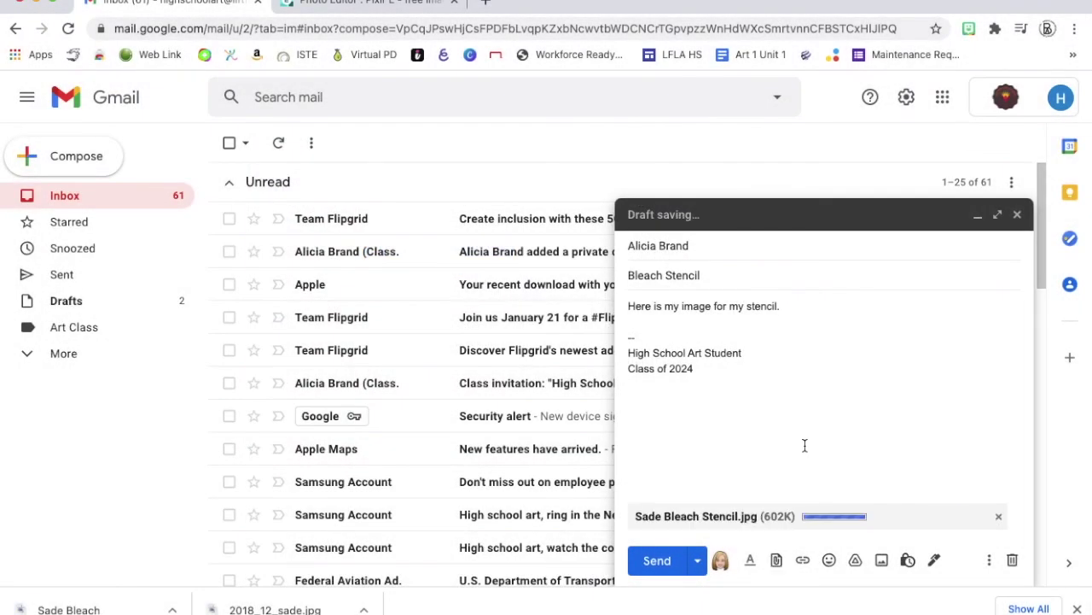
left_click(657, 563)
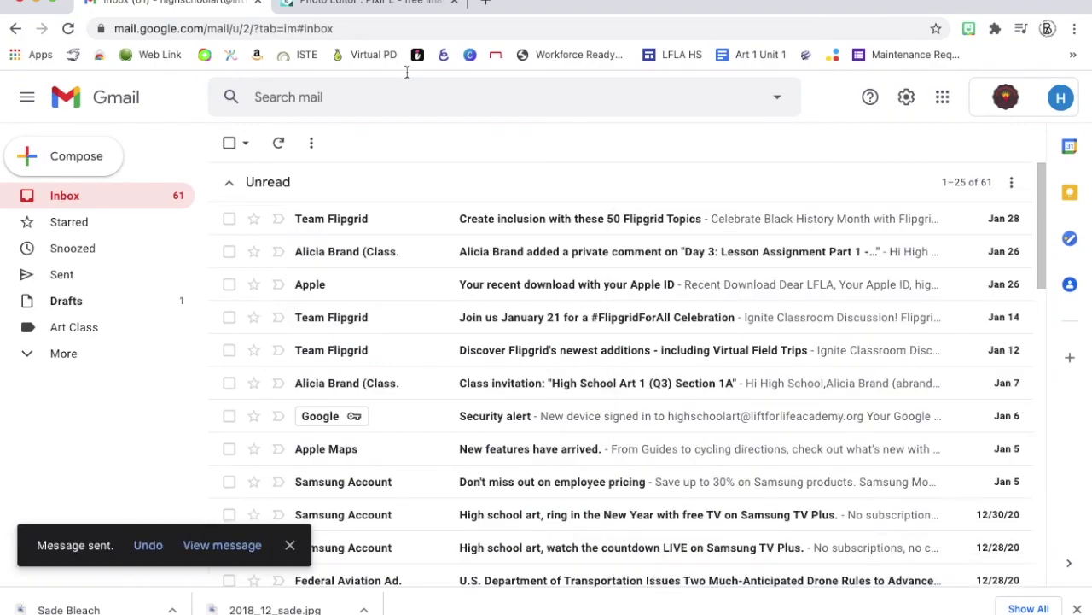
Switch back to the Pixlr E tab showing the finished stencil
left_click(305, 4)
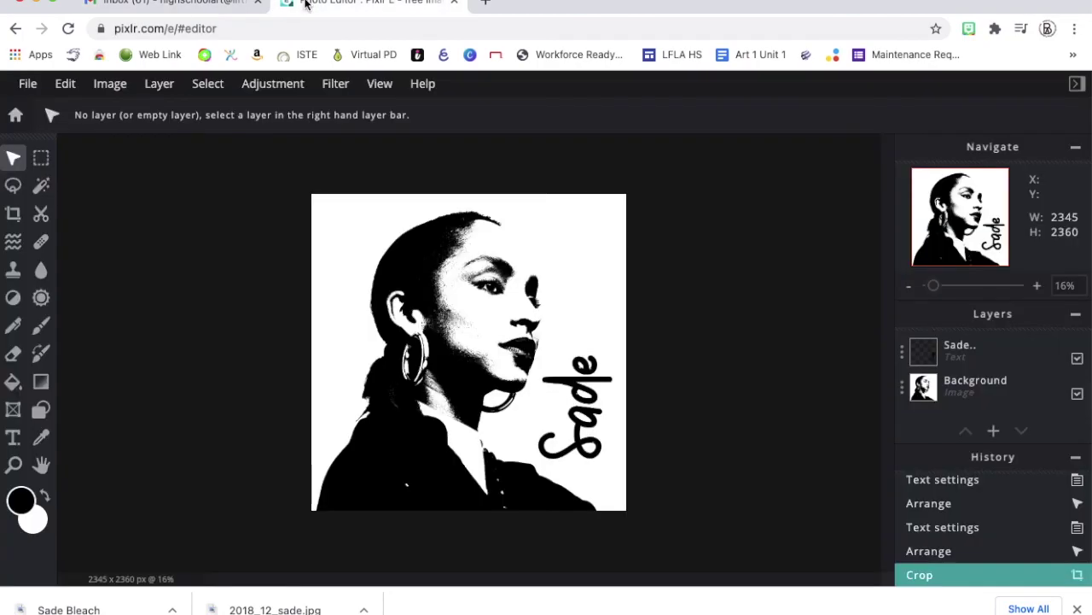